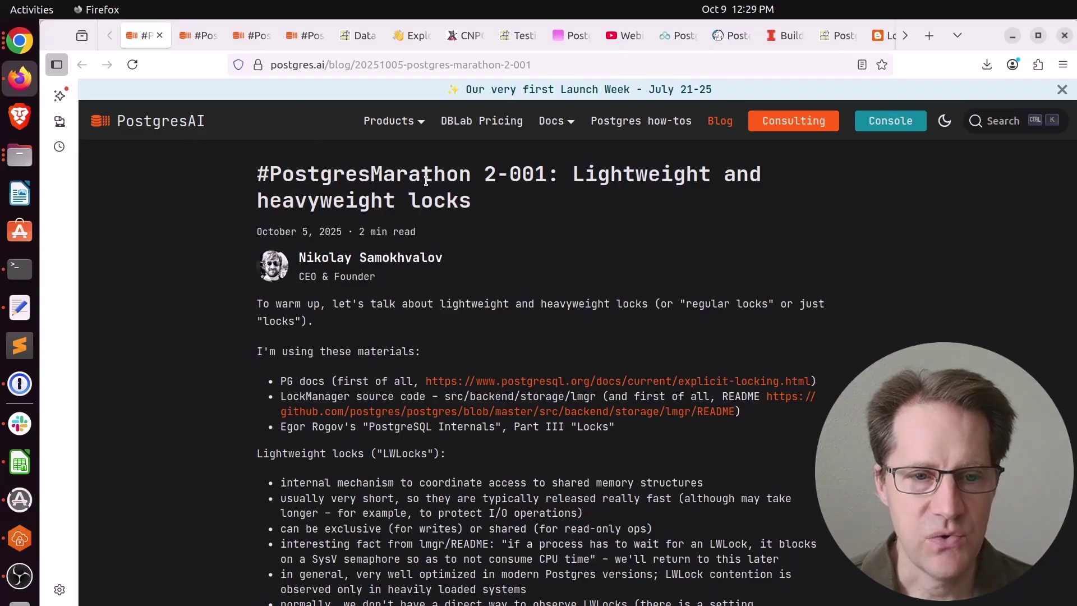
Highlight the active-sessions passage and pg_stat_activity with wait_event_type = 'lwlock'.
{"action": "left_click_drag", "start_coordinate": [471, 173], "coordinate": [261, 169]}
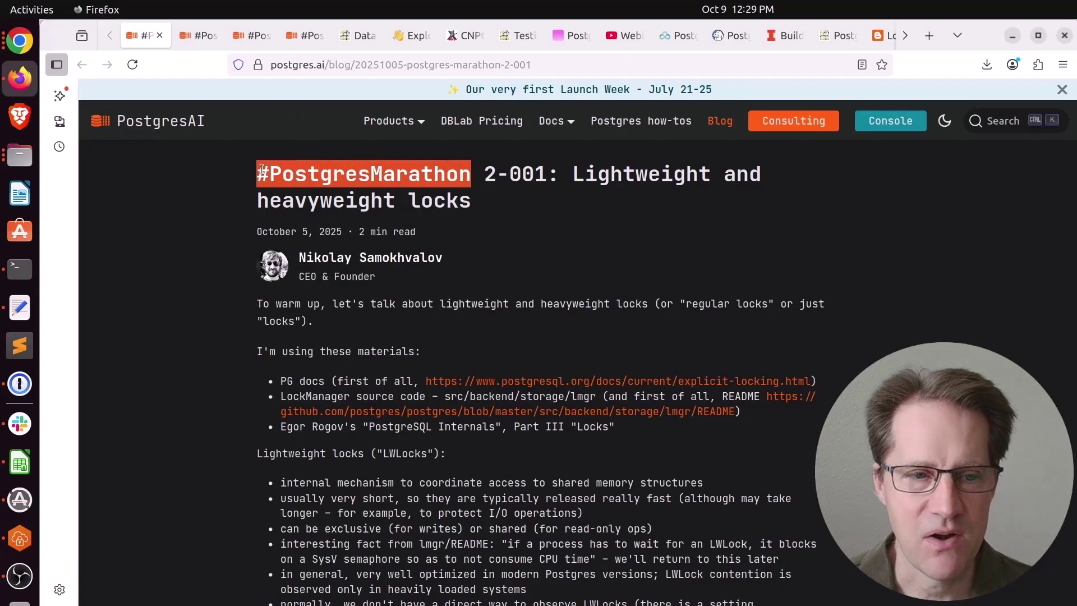
{"action": "left_click", "coordinate": [483, 184]}
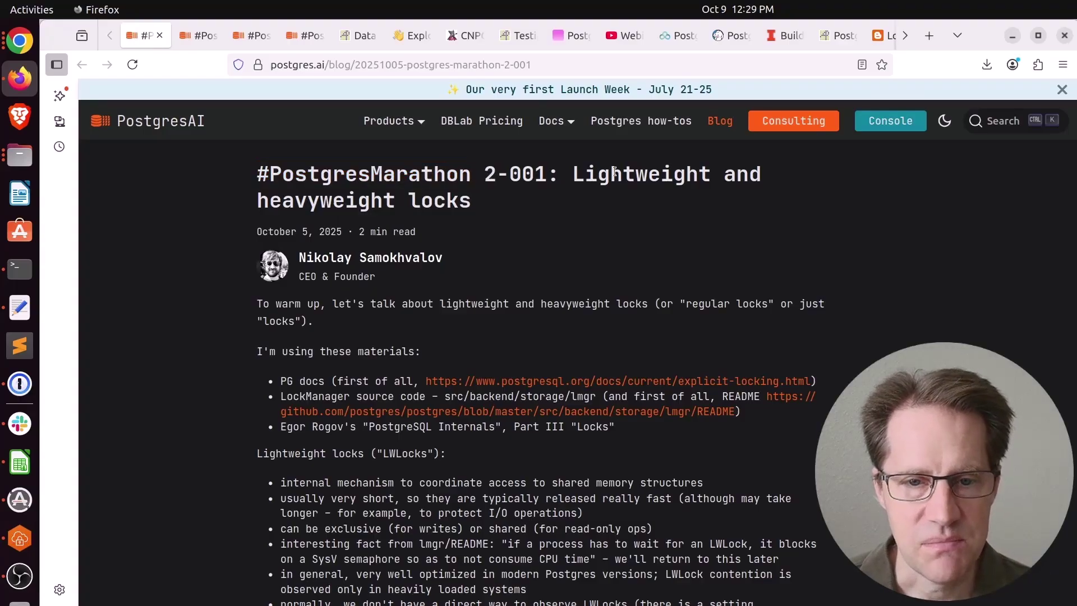
{"action": "scroll", "coordinate": [495, 362], "scroll_direction": "down", "scroll_amount": 5}
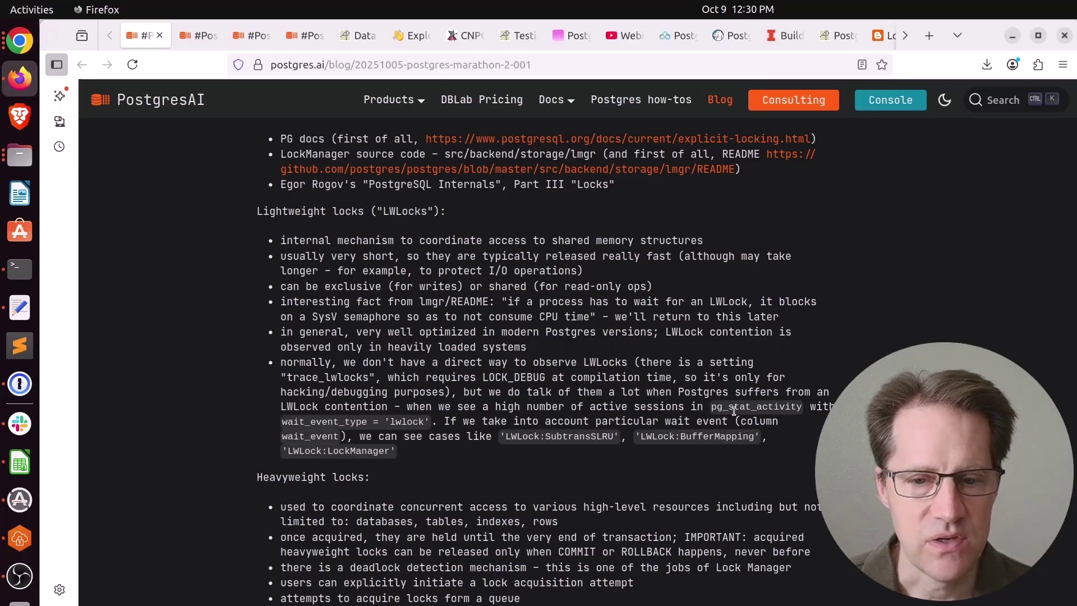
{"action": "left_click_drag", "start_coordinate": [712, 407], "coordinate": [500, 396]}
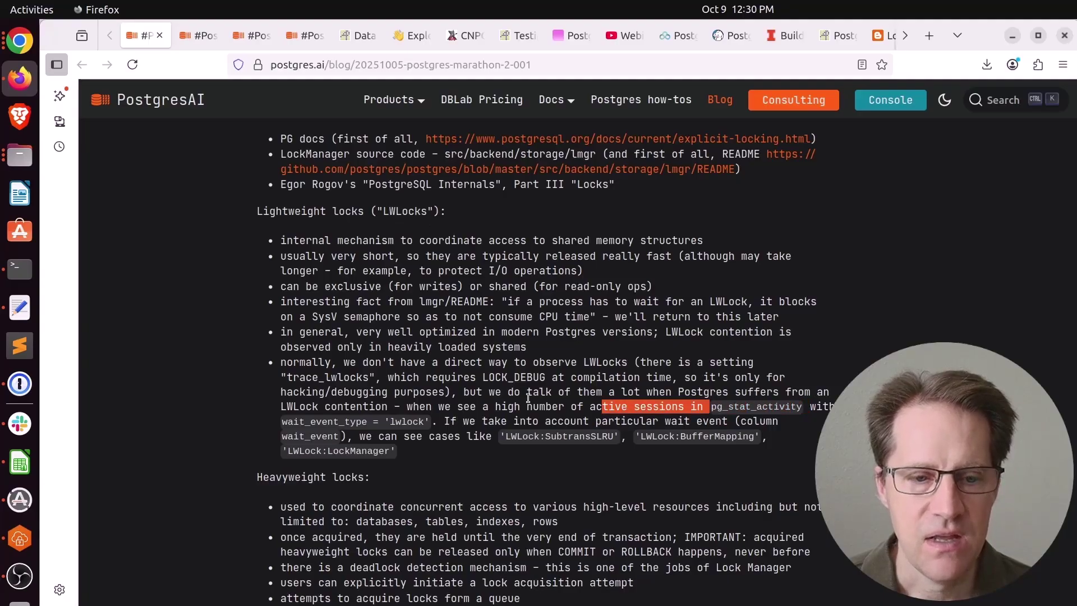
{"action": "mouse_move", "coordinate": [712, 407]}
{"action": "left_mouse_down"}
{"action": "mouse_move", "coordinate": [353, 422]}
{"action": "mouse_move", "coordinate": [431, 422]}
{"action": "left_mouse_up"}
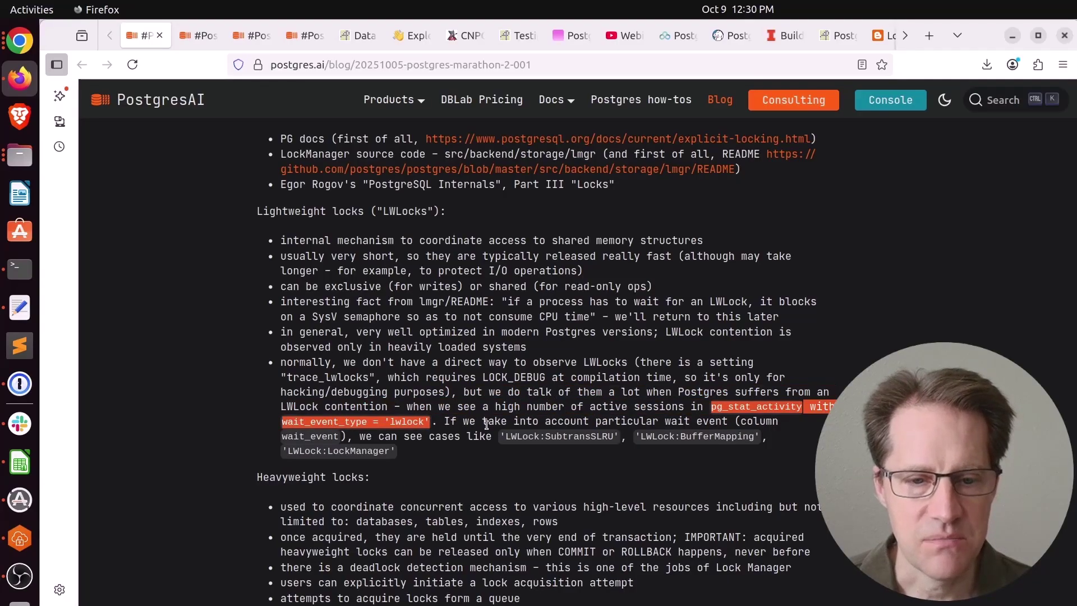
Highlight the SubtransSLRU, BufferMapping and LockManager wait events, ending on LWLock:SubtransSLRU.
{"action": "left_click", "coordinate": [543, 437]}
{"action": "left_click_drag", "start_coordinate": [543, 437], "coordinate": [615, 436]}
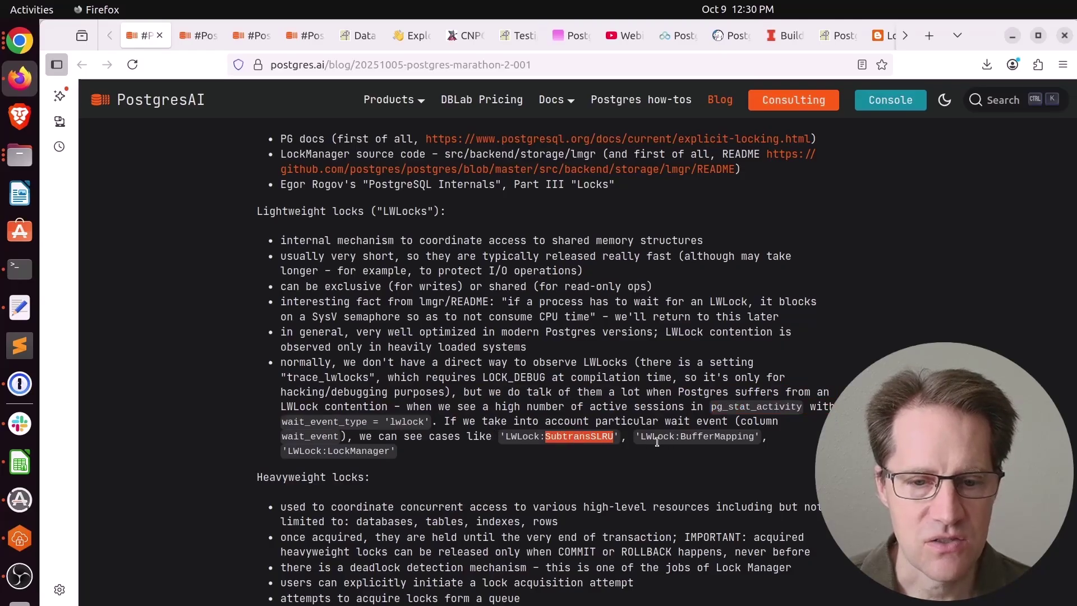
{"action": "left_click_drag", "start_coordinate": [682, 437], "coordinate": [768, 437]}
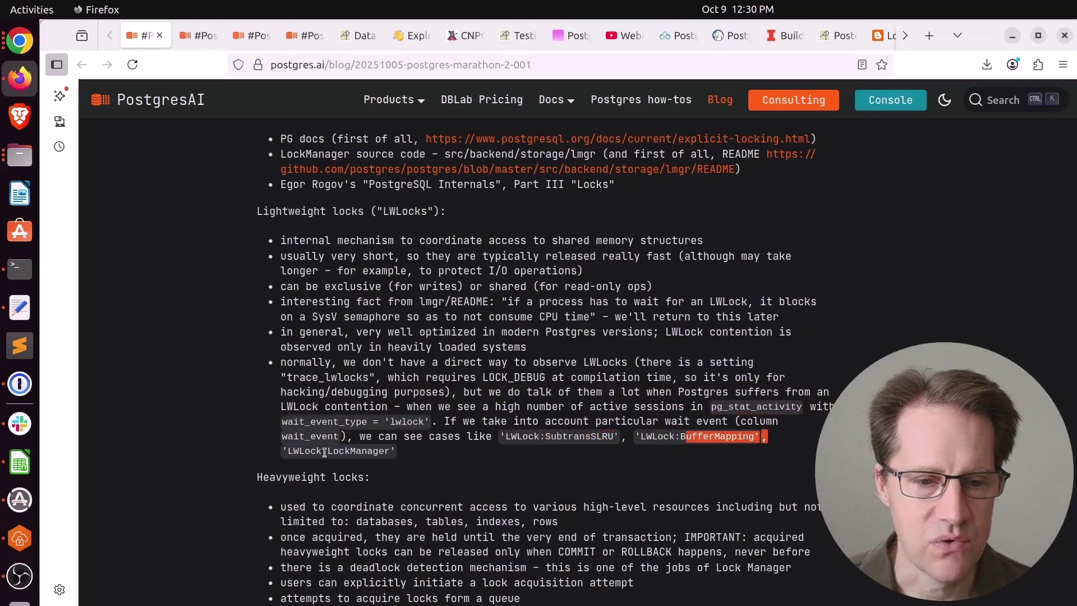
{"action": "left_click_drag", "start_coordinate": [328, 451], "coordinate": [395, 452]}
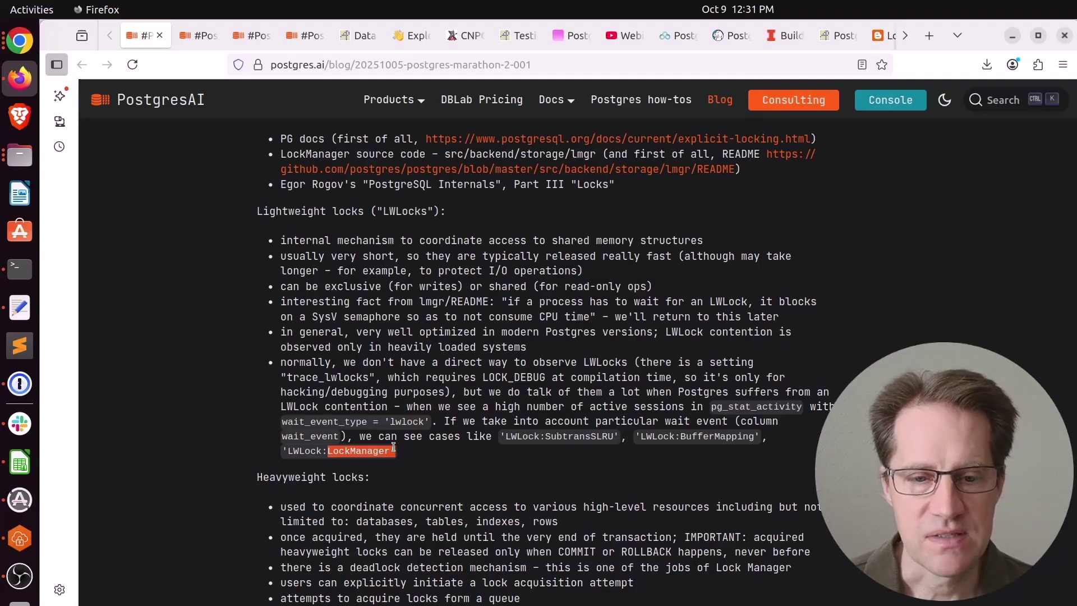
{"action": "left_click_drag", "start_coordinate": [611, 437], "coordinate": [502, 437]}
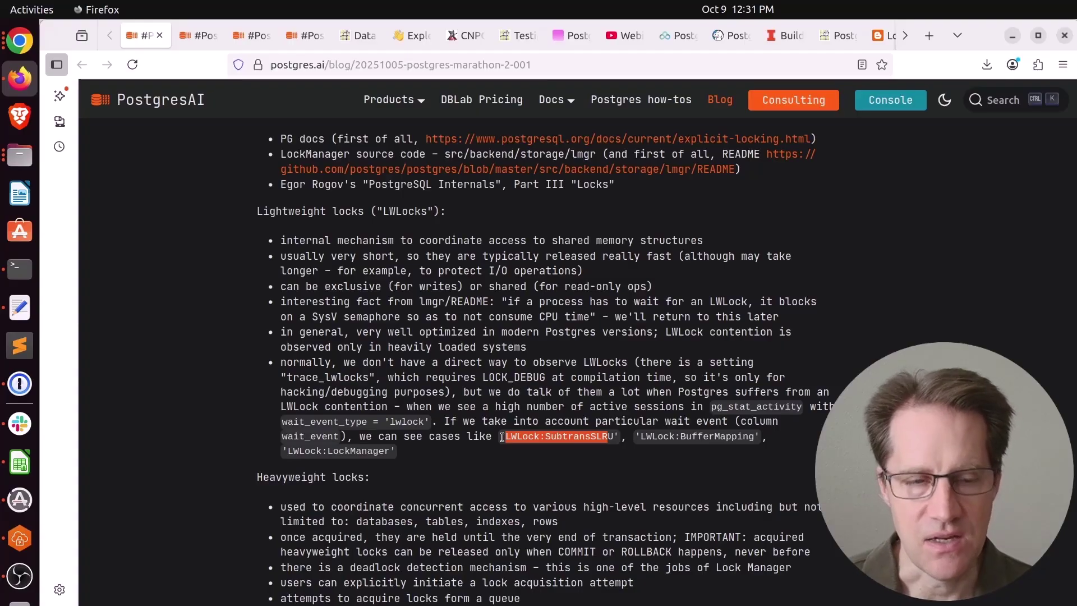
{"action": "scroll", "coordinate": [502, 437], "scroll_direction": "down", "scroll_amount": 5}
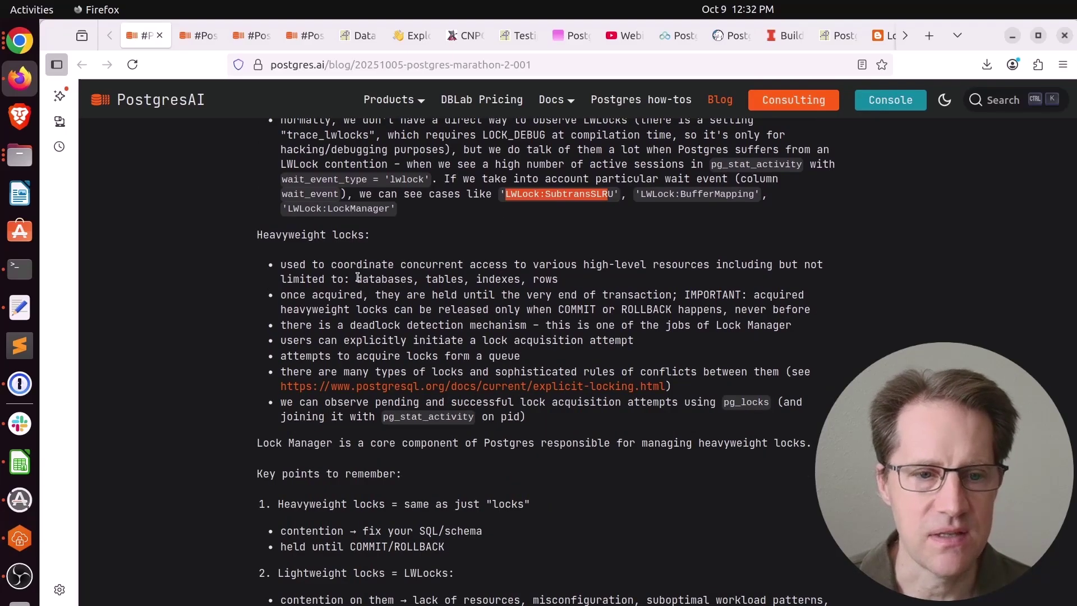
Highlight 'databases, tables, indexes, rows', then 'COMMIT or ROLLBACK happens', under Heavyweight locks.
{"action": "left_click_drag", "start_coordinate": [356, 280], "coordinate": [560, 281]}
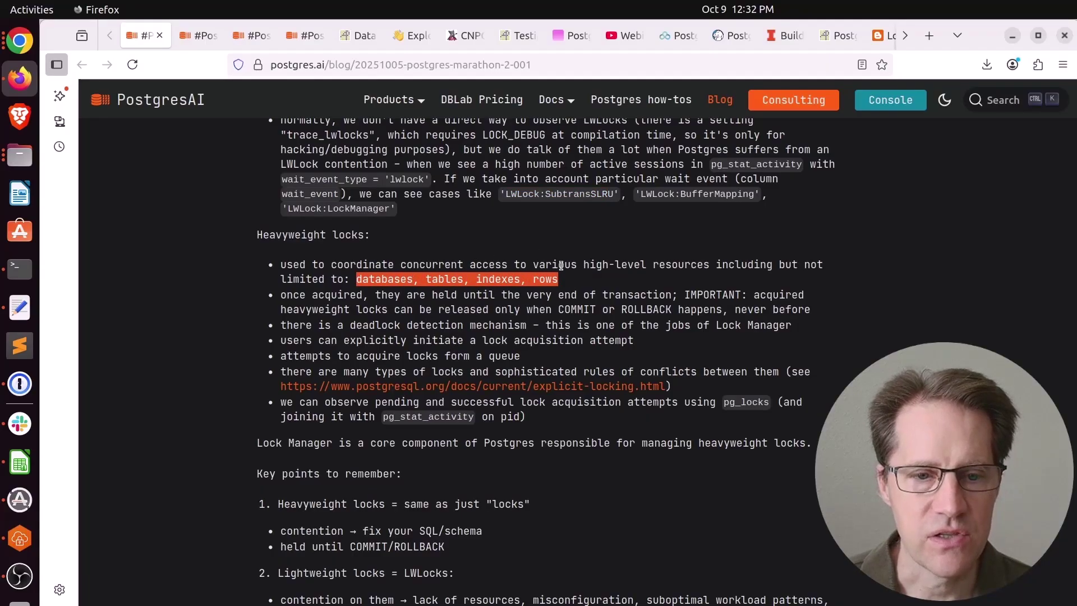
{"action": "left_click_drag", "start_coordinate": [559, 310], "coordinate": [721, 310]}
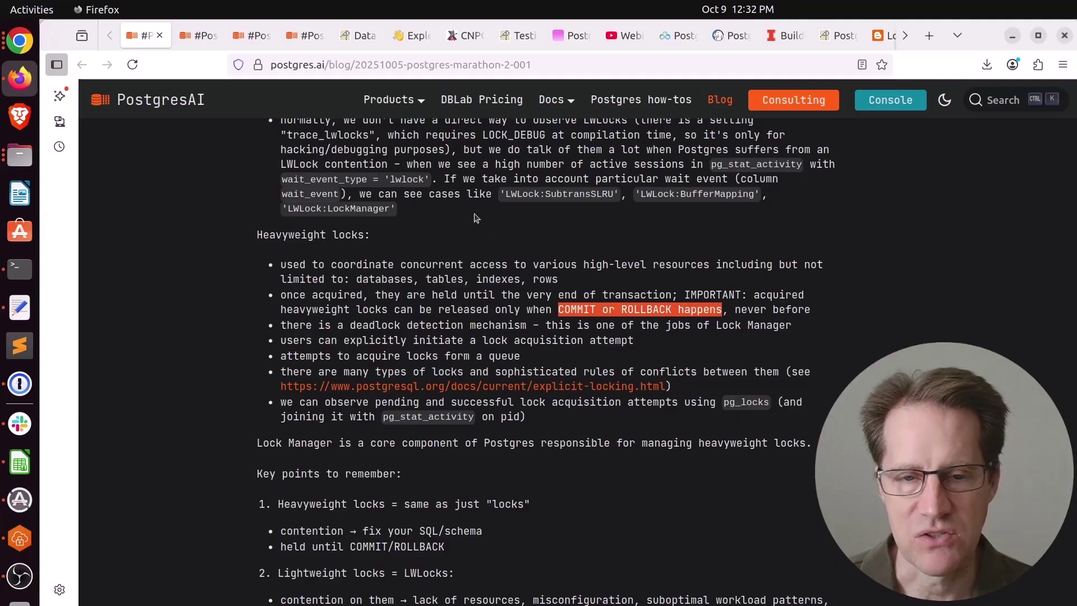
{"action": "scroll", "coordinate": [448, 257], "scroll_direction": "down", "scroll_amount": 4}
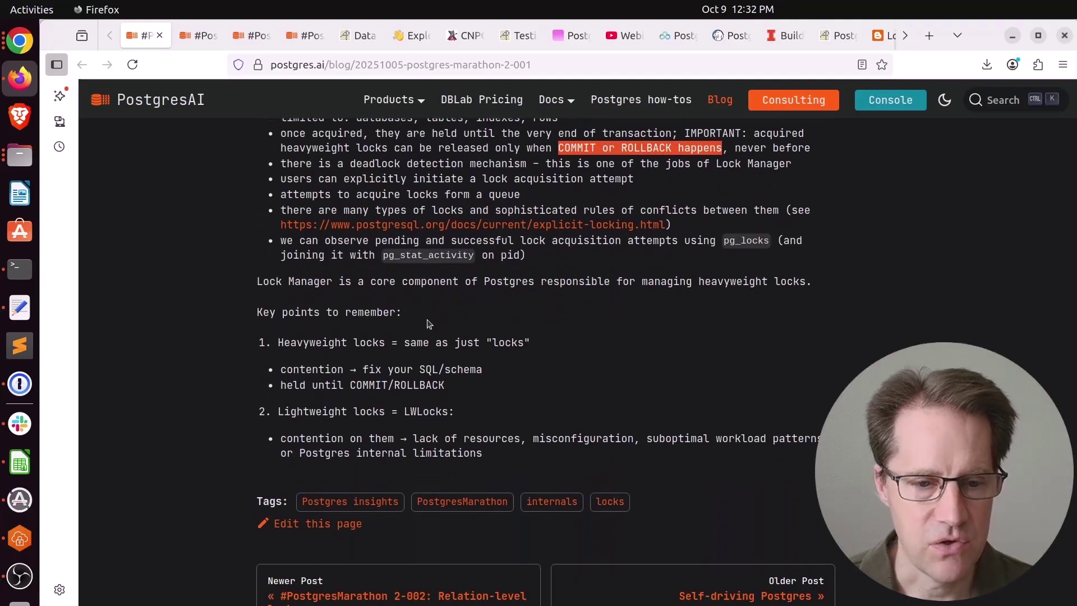
Switch to the #PostgresMarathon 2-002 Relation-level locks post.
{"action": "left_click", "coordinate": [193, 37]}
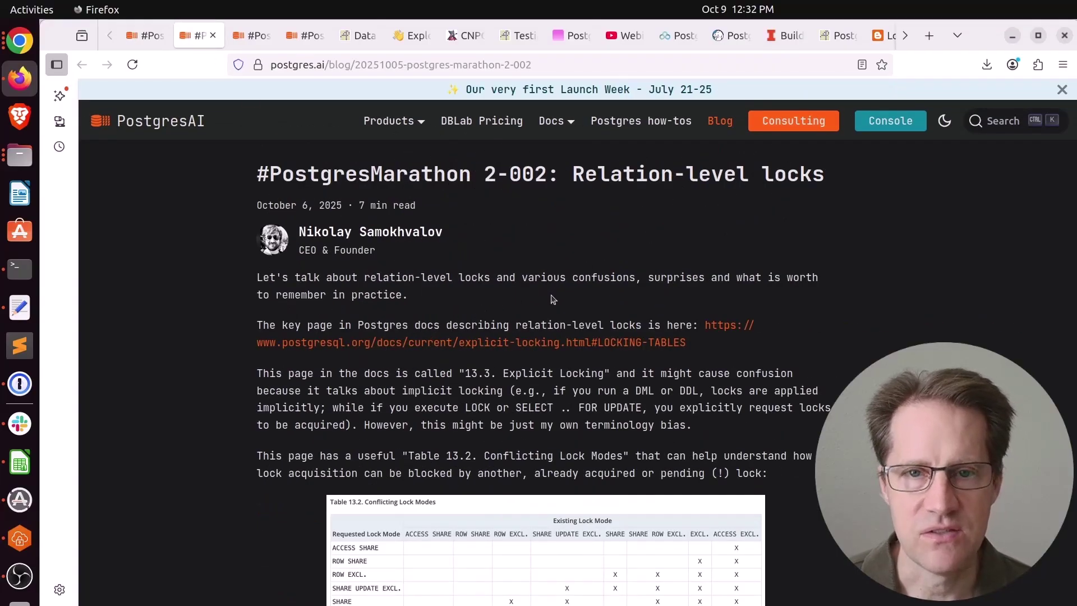
{"action": "scroll", "coordinate": [489, 348], "scroll_direction": "down", "scroll_amount": 1}
{"action": "scroll", "coordinate": [490, 348], "scroll_direction": "down", "scroll_amount": 3}
{"action": "scroll", "coordinate": [489, 347], "scroll_direction": "down", "scroll_amount": 4}
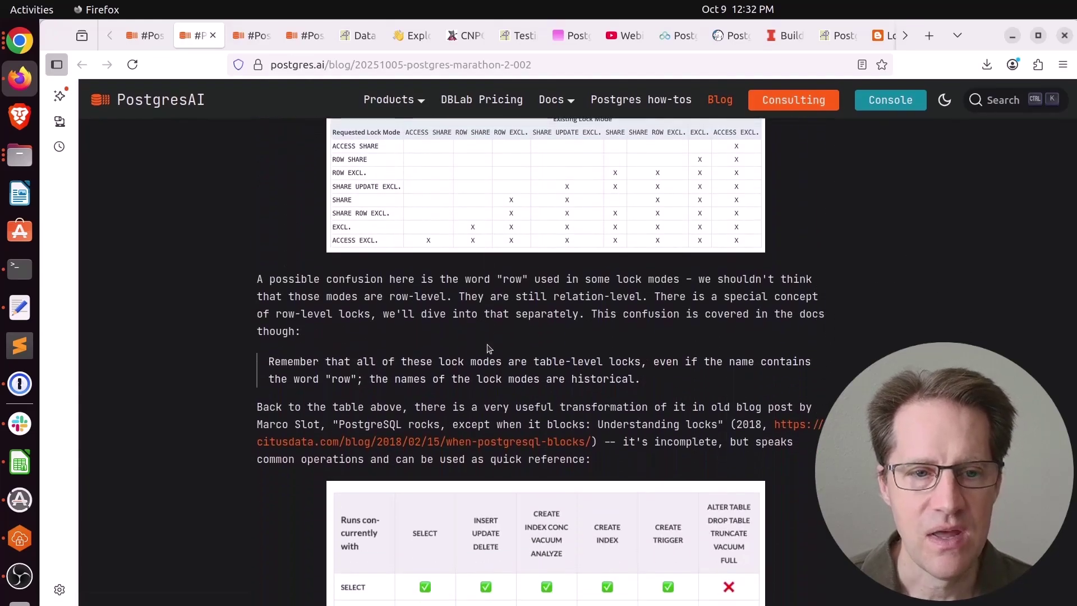
{"action": "scroll", "coordinate": [489, 347], "scroll_direction": "up", "scroll_amount": 2}
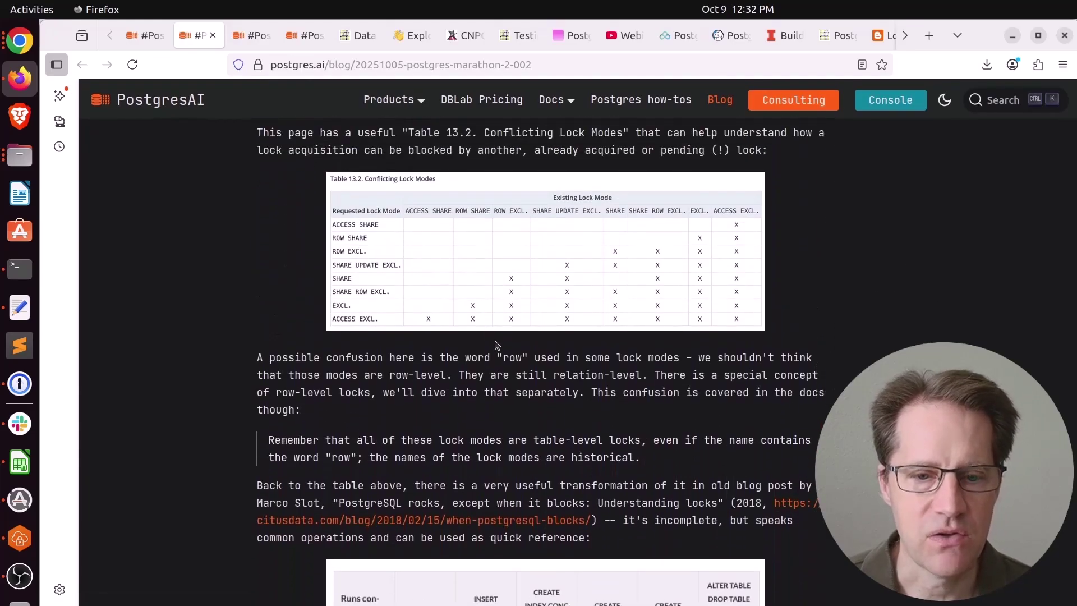
{"action": "scroll", "coordinate": [496, 345], "scroll_direction": "down", "scroll_amount": 10}
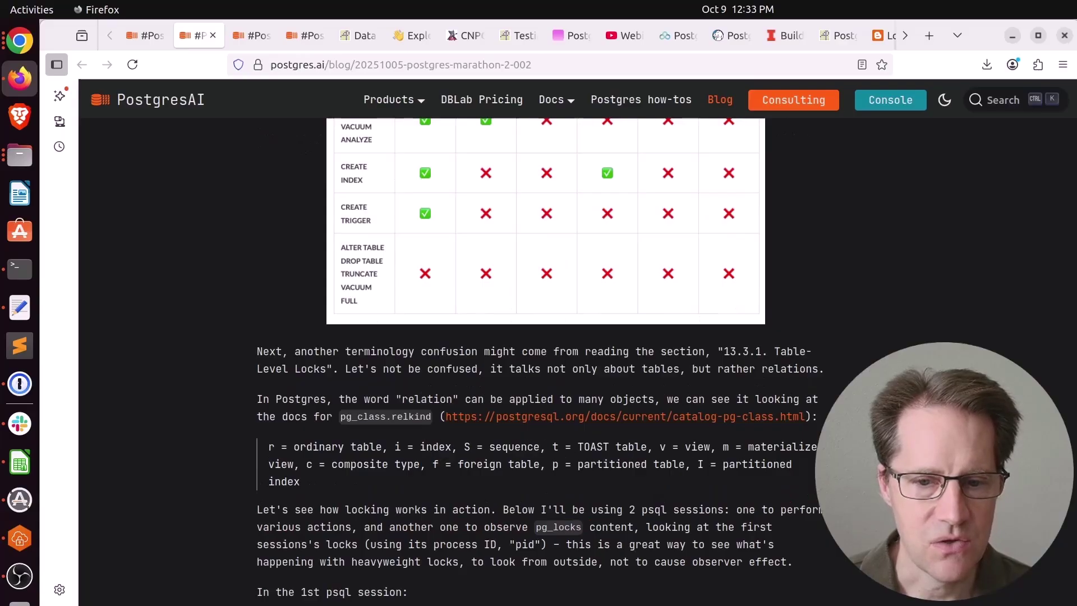
{"action": "scroll", "coordinate": [590, 487], "scroll_direction": "up", "scroll_amount": 5}
{"action": "scroll", "coordinate": [590, 487], "scroll_direction": "up", "scroll_amount": 5}
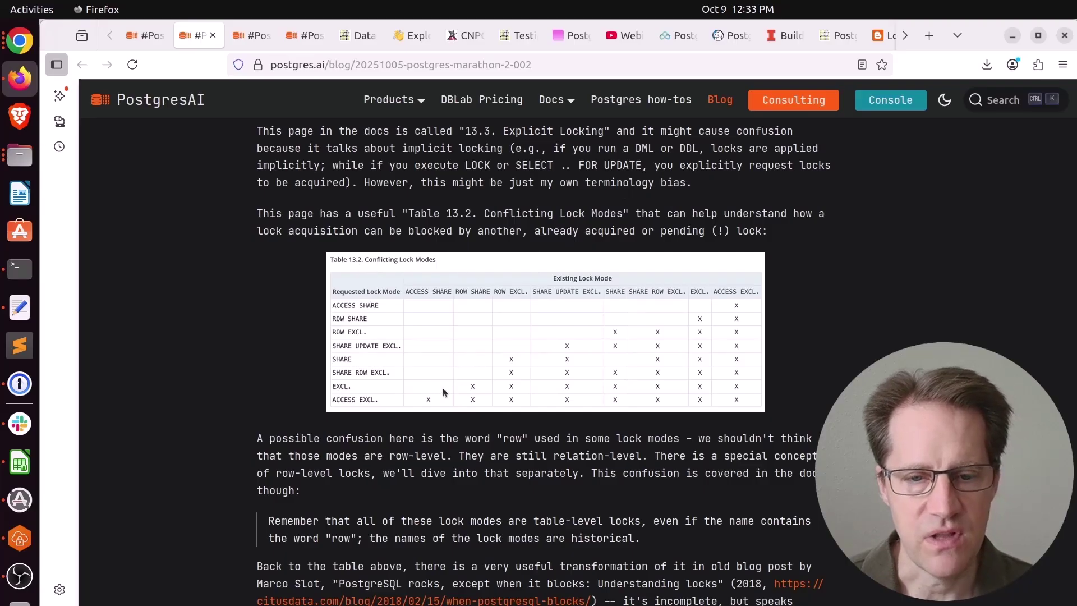
{"action": "scroll", "coordinate": [438, 388], "scroll_direction": "down", "scroll_amount": 2}
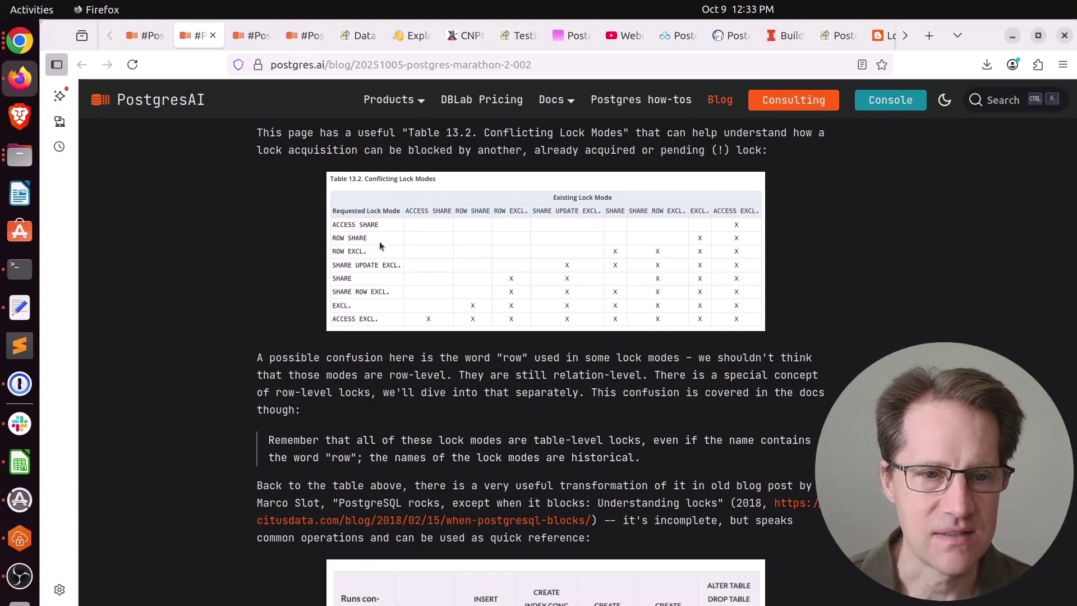
{"action": "scroll", "coordinate": [380, 245], "scroll_direction": "down", "scroll_amount": 1}
{"action": "scroll", "coordinate": [384, 256], "scroll_direction": "down", "scroll_amount": 4}
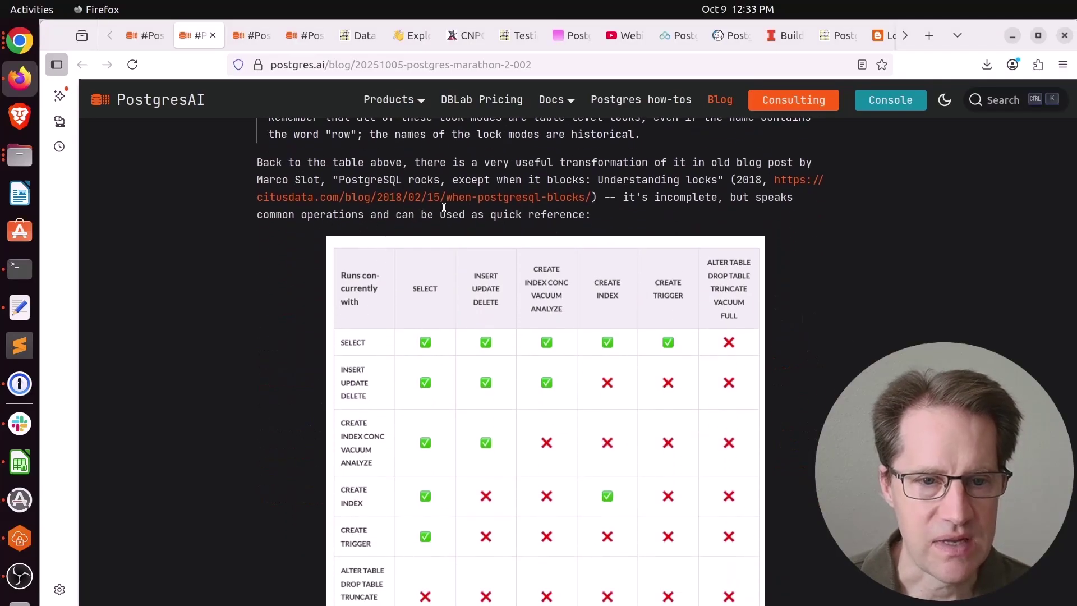
{"action": "scroll", "coordinate": [445, 318], "scroll_direction": "down", "scroll_amount": 1}
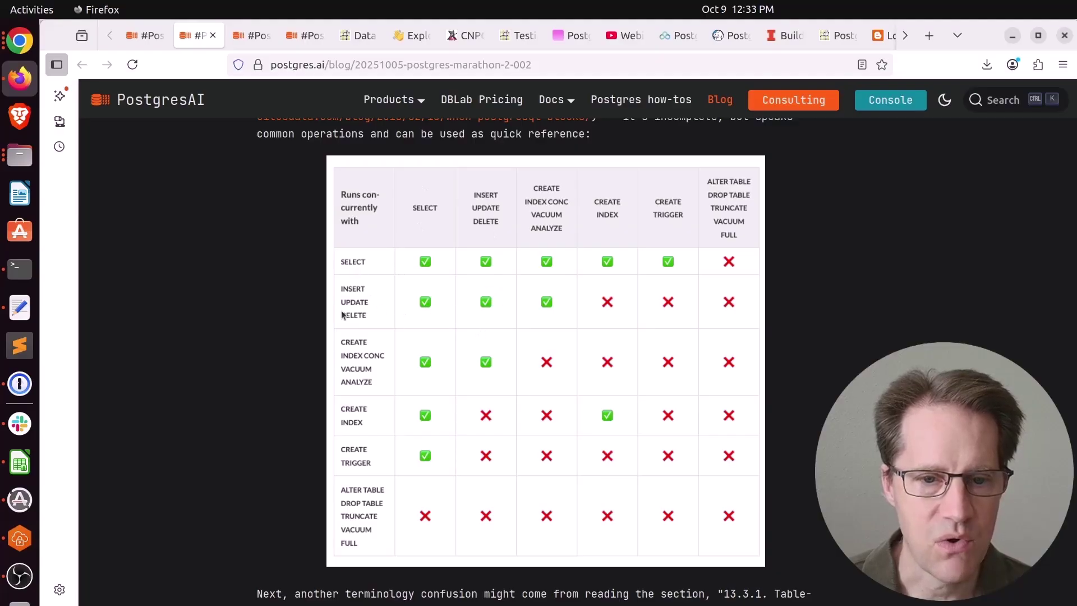
{"action": "scroll", "coordinate": [343, 315], "scroll_direction": "down", "scroll_amount": 5}
{"action": "scroll", "coordinate": [320, 329], "scroll_direction": "down", "scroll_amount": 3}
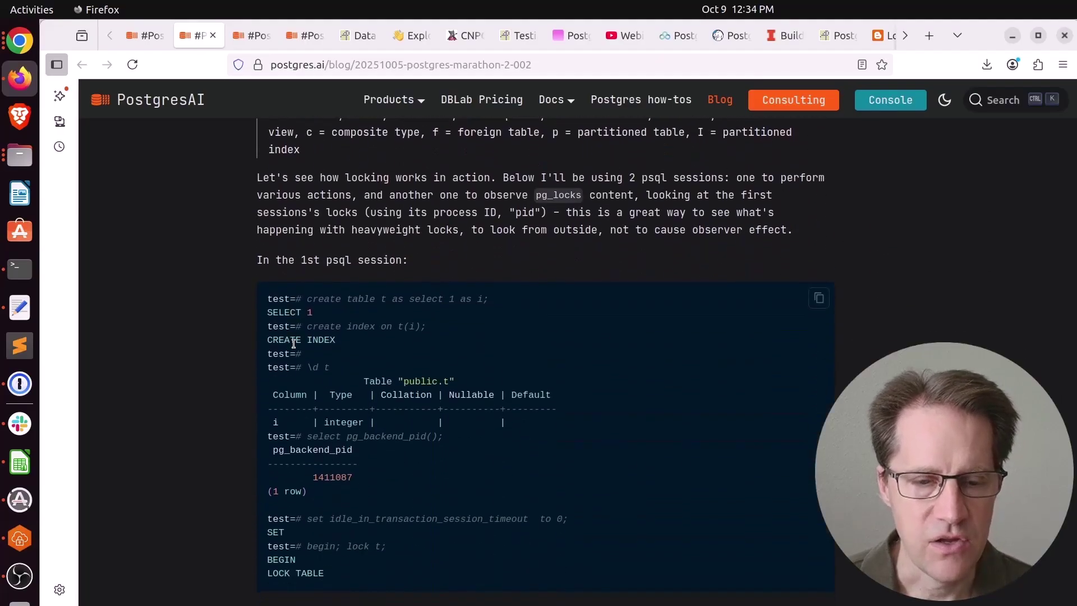
{"action": "scroll", "coordinate": [294, 342], "scroll_direction": "down", "scroll_amount": 2}
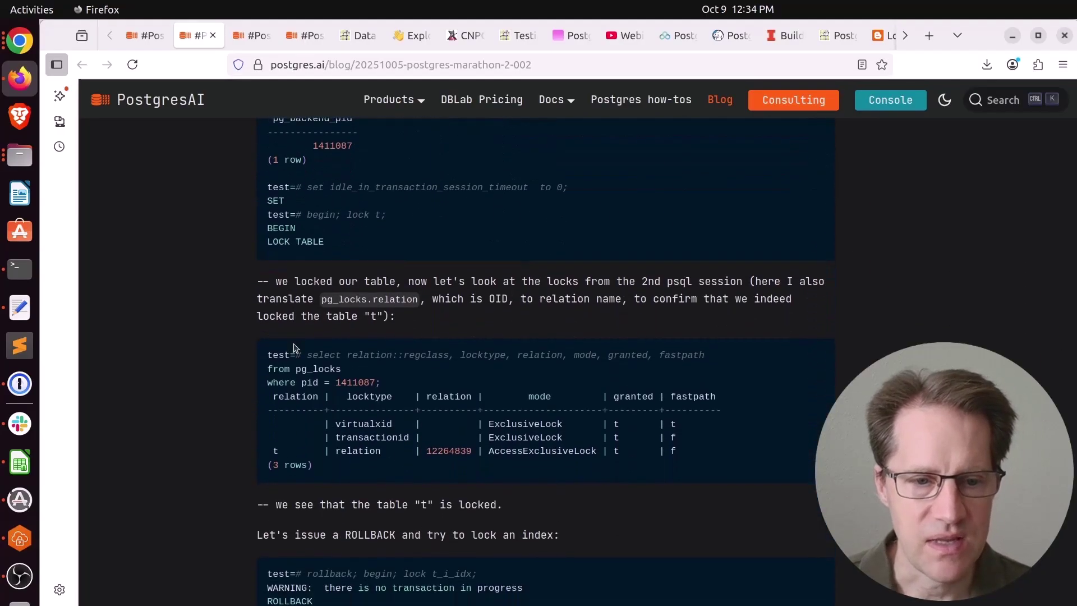
{"action": "scroll", "coordinate": [295, 348], "scroll_direction": "down", "scroll_amount": 2}
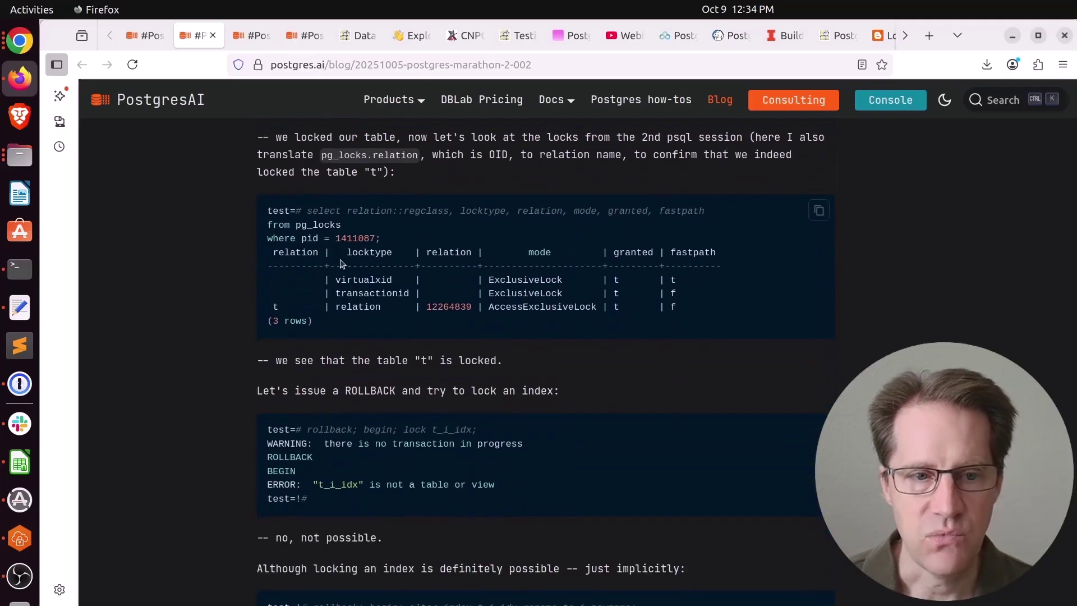
Highlight pg_locks, the LOCK TABLE output line, and the planning-phase AccessShareLock sentence.
{"action": "left_click_drag", "start_coordinate": [342, 225], "coordinate": [299, 226]}
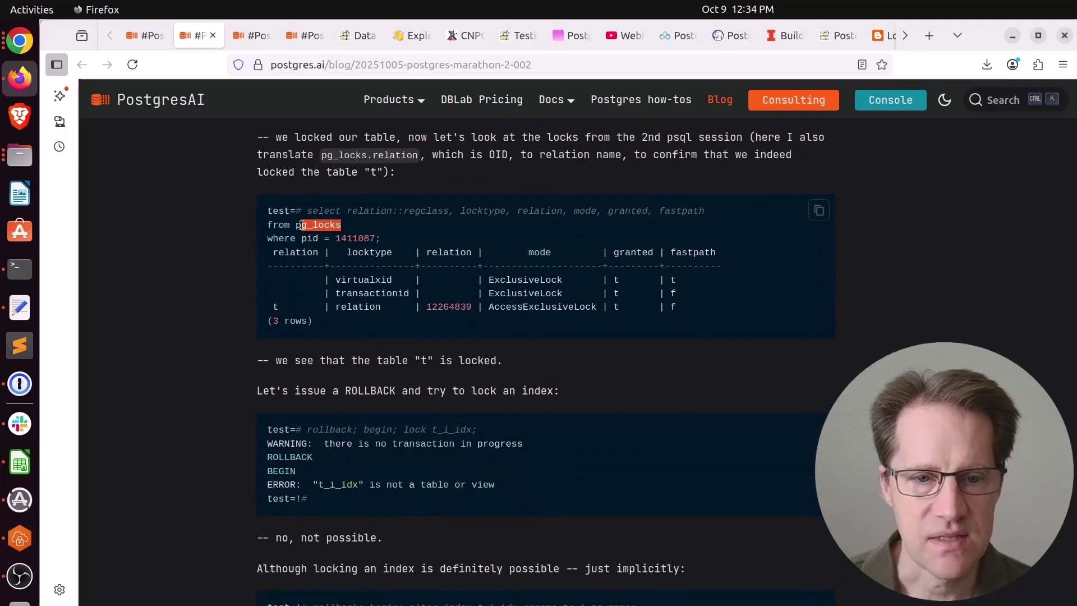
{"action": "scroll", "coordinate": [303, 221], "scroll_direction": "up", "scroll_amount": 2}
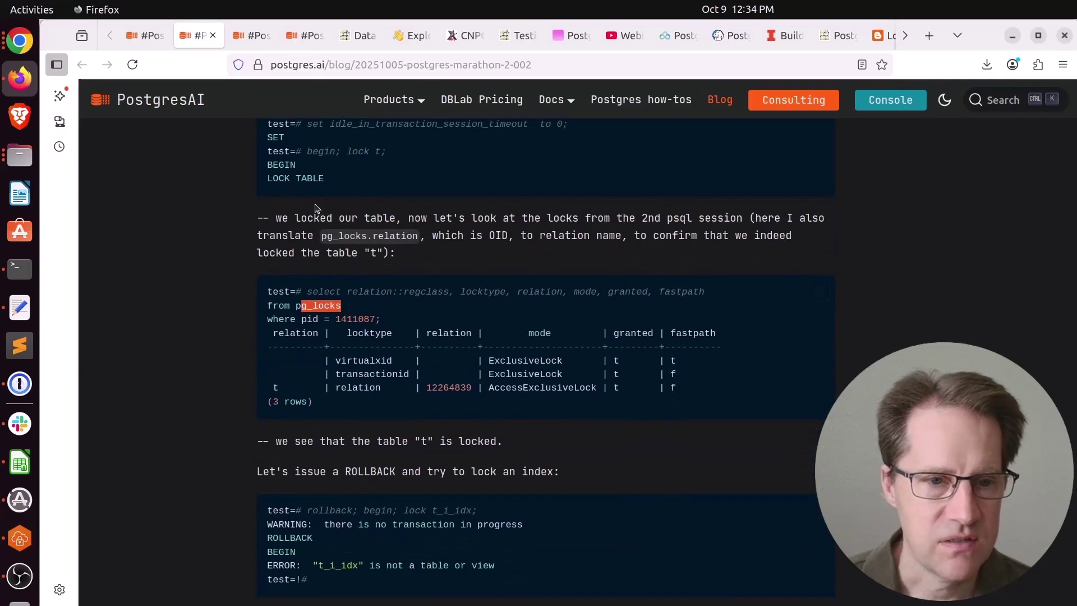
{"action": "left_click_drag", "start_coordinate": [325, 180], "coordinate": [266, 179]}
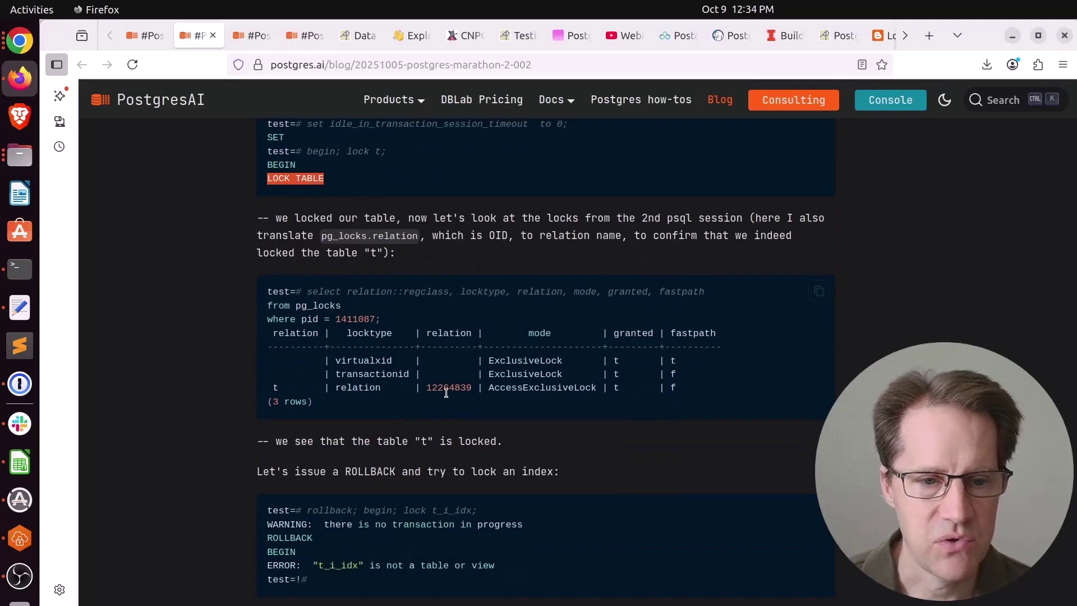
{"action": "scroll", "coordinate": [418, 491], "scroll_direction": "down", "scroll_amount": 4}
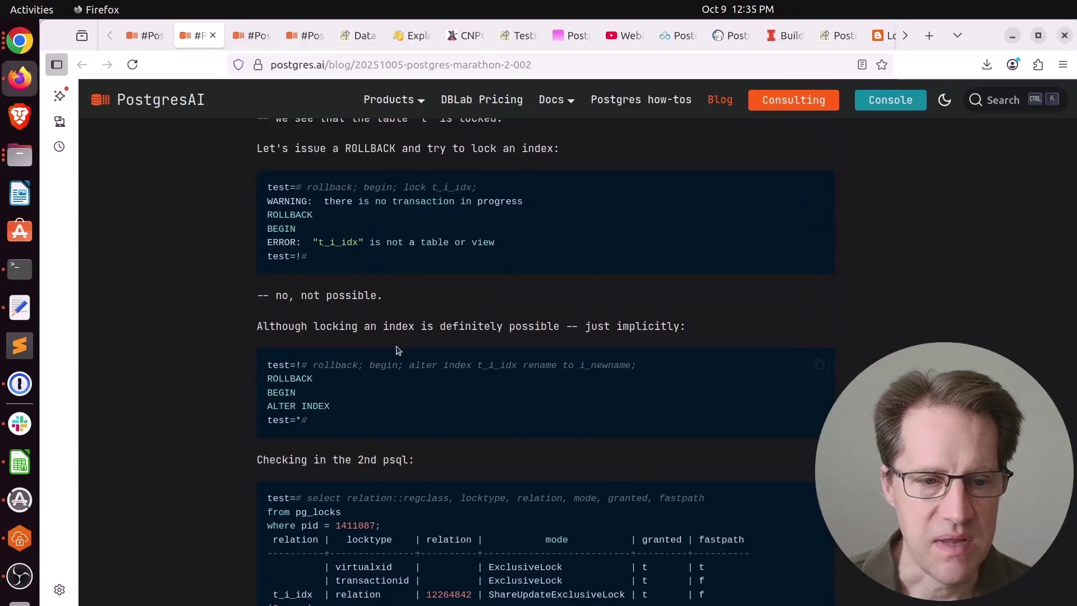
{"action": "mouse_move", "coordinate": [300, 406]}
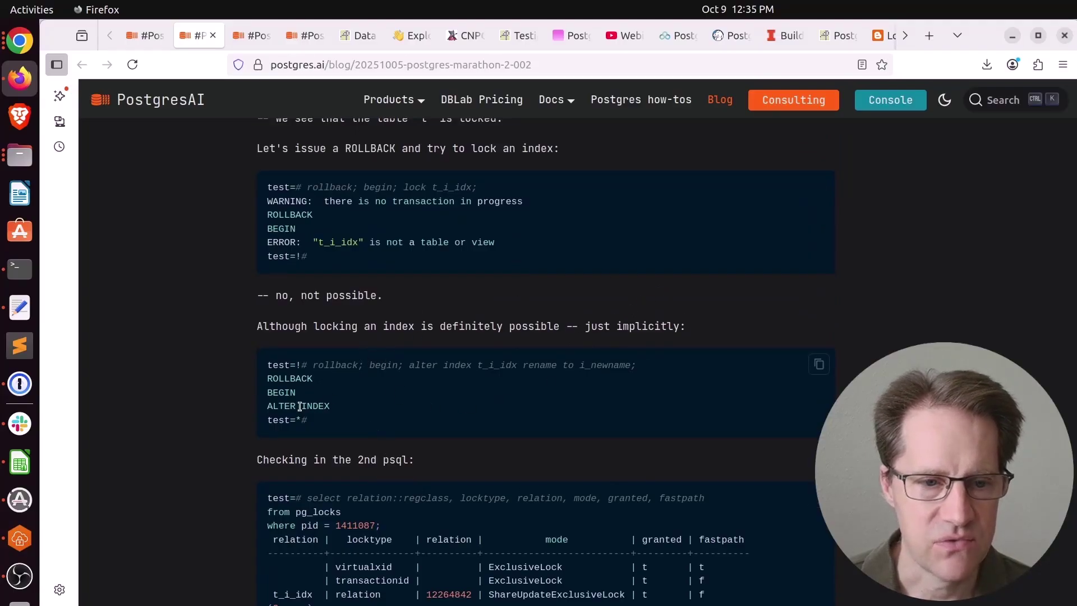
{"action": "scroll", "coordinate": [229, 500], "scroll_direction": "down", "scroll_amount": 5}
{"action": "scroll", "coordinate": [228, 501], "scroll_direction": "down", "scroll_amount": 5}
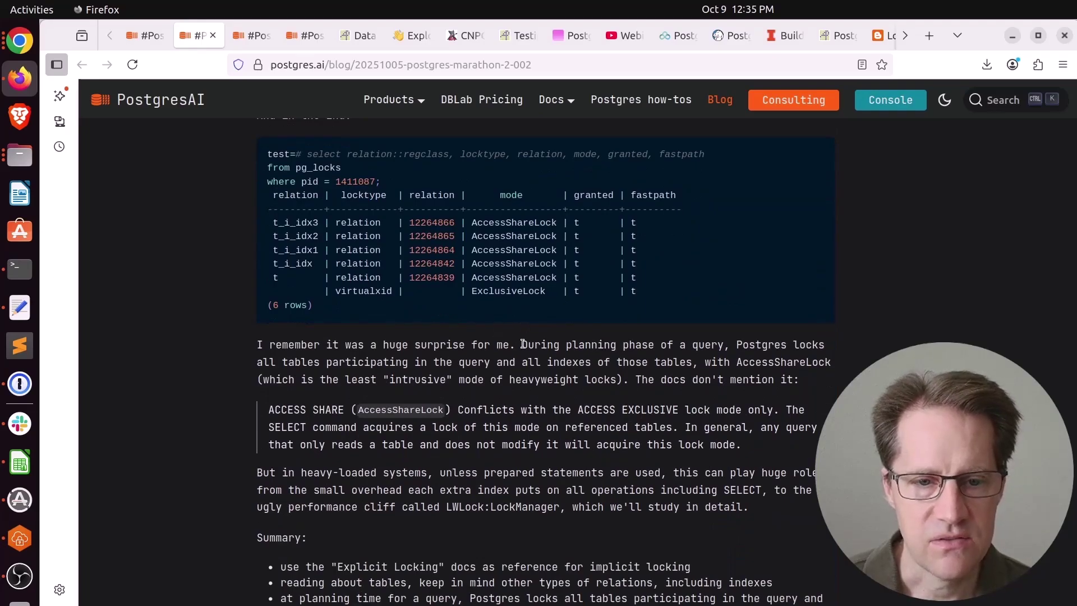
{"action": "mouse_move", "coordinate": [522, 345]}
{"action": "left_mouse_down"}
{"action": "mouse_move", "coordinate": [726, 344]}
{"action": "mouse_move", "coordinate": [357, 361]}
{"action": "mouse_move", "coordinate": [637, 361]}
{"action": "left_mouse_up"}
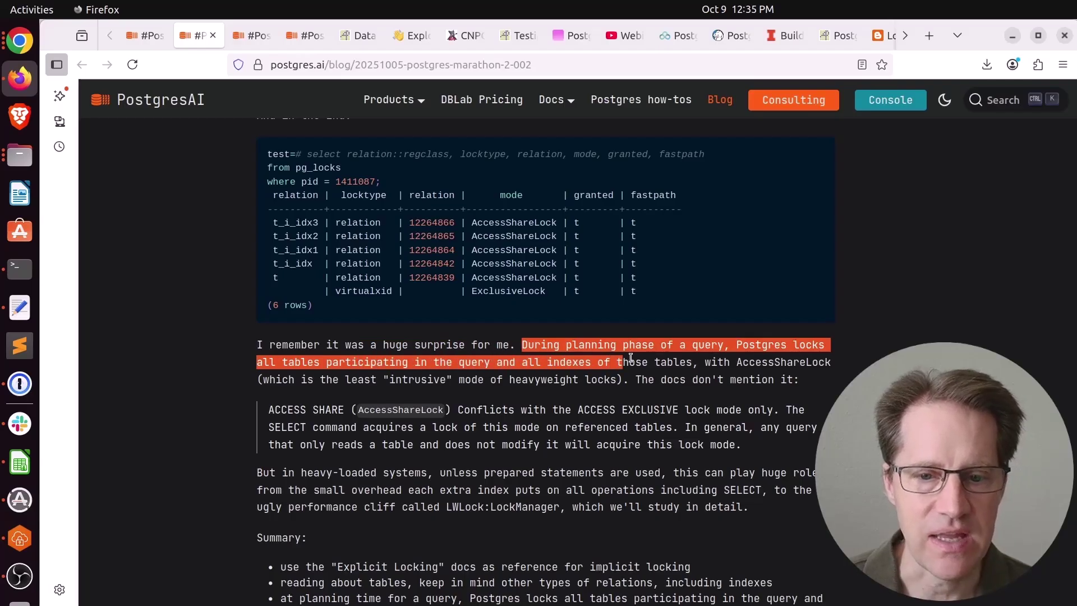
{"action": "left_click_drag", "start_coordinate": [637, 361], "coordinate": [834, 363]}
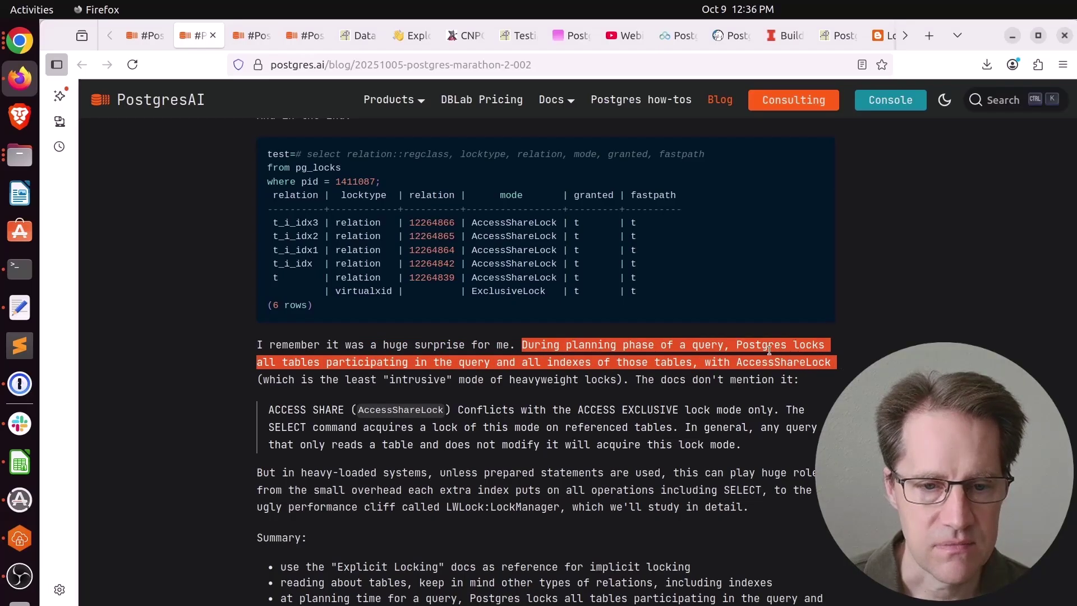
{"action": "scroll", "coordinate": [457, 391], "scroll_direction": "down", "scroll_amount": 4}
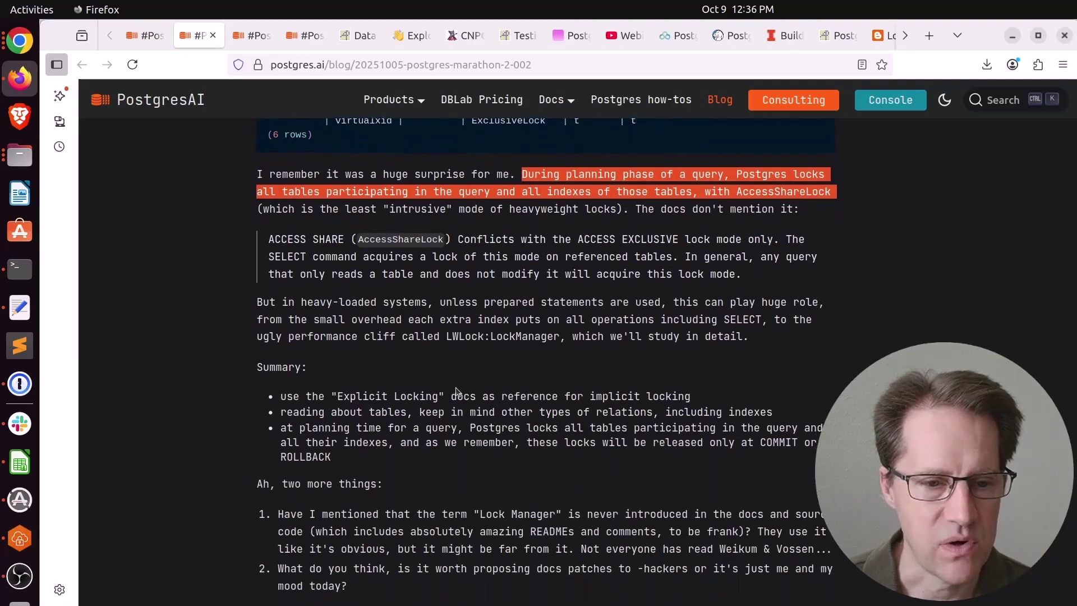
{"action": "scroll", "coordinate": [458, 392], "scroll_direction": "down", "scroll_amount": 3}
Move to the 2-003 LWLock:LockManager post and highlight '(fastpath=true)'.
{"action": "key", "text": "ctrl+Tab"}
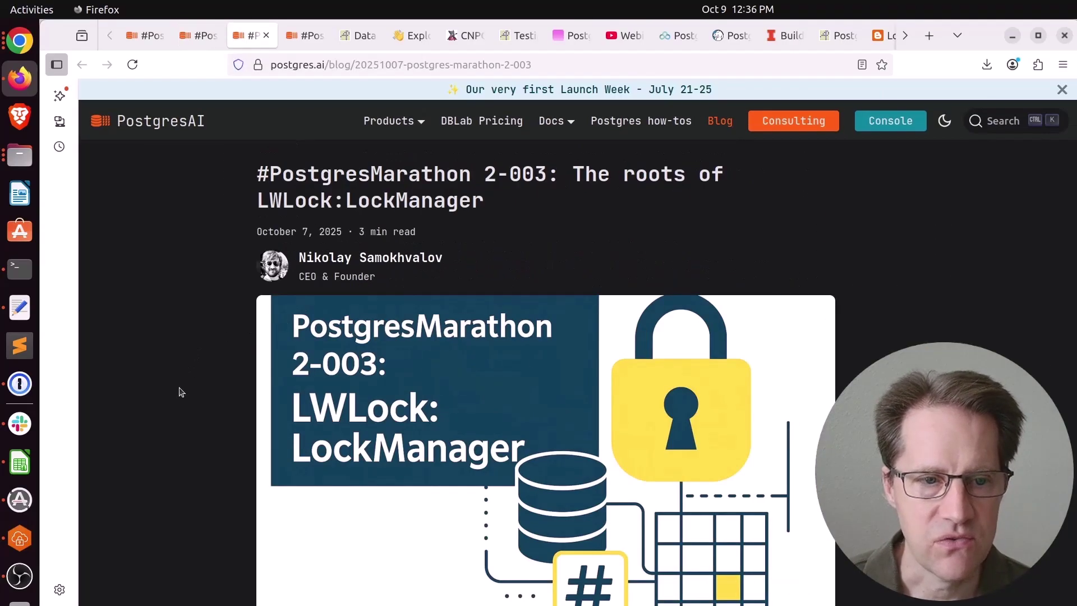
{"action": "scroll", "coordinate": [143, 470], "scroll_direction": "down", "scroll_amount": 4}
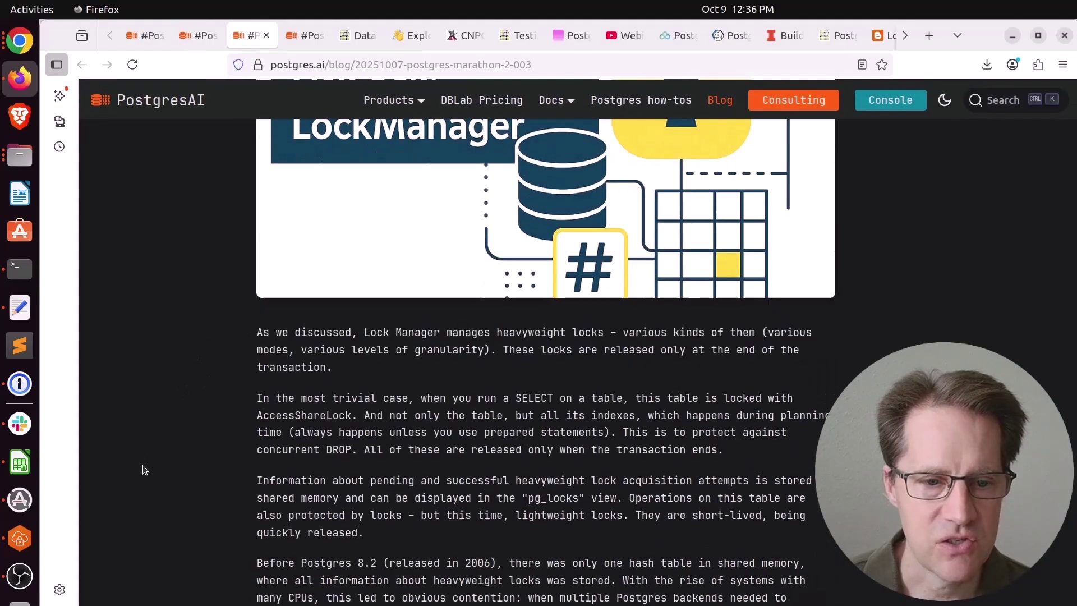
{"action": "scroll", "coordinate": [143, 471], "scroll_direction": "down", "scroll_amount": 4}
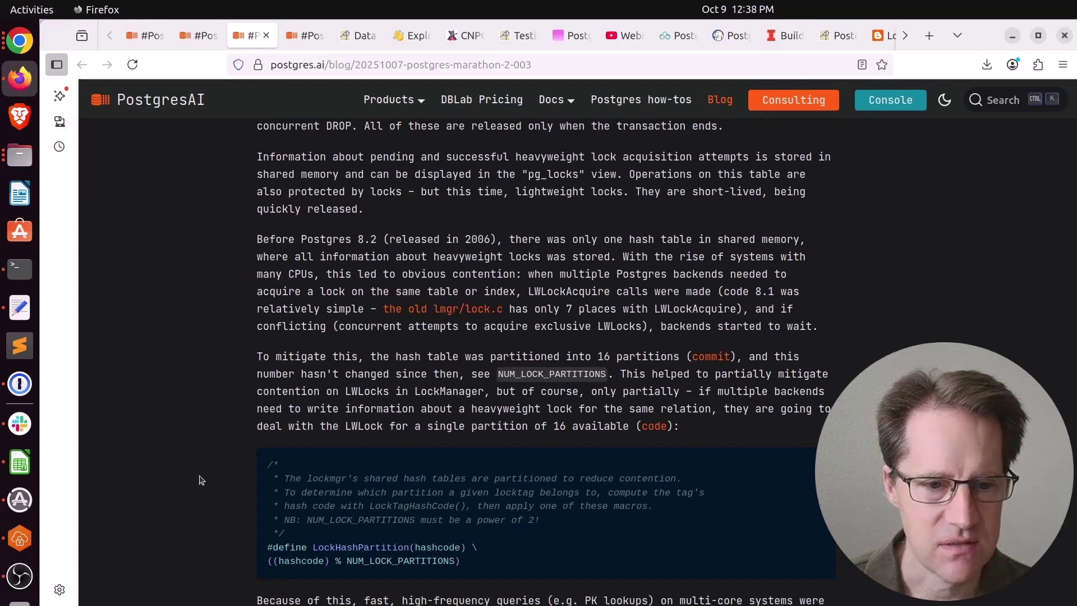
{"action": "scroll", "coordinate": [203, 480], "scroll_direction": "down", "scroll_amount": 5}
{"action": "scroll", "coordinate": [204, 479], "scroll_direction": "down", "scroll_amount": 3}
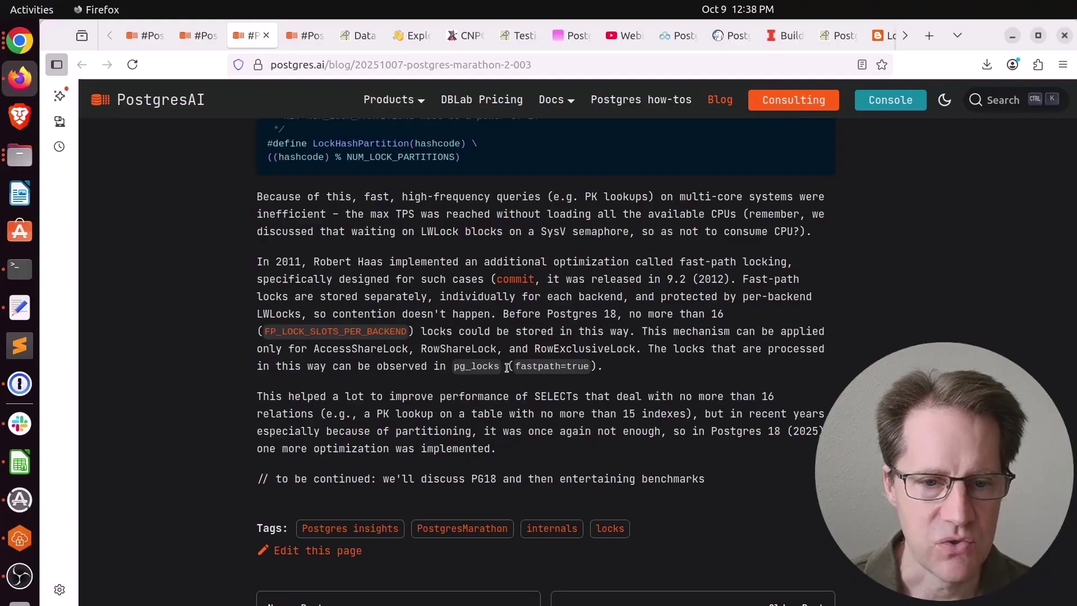
{"action": "left_click_drag", "start_coordinate": [505, 366], "coordinate": [599, 366]}
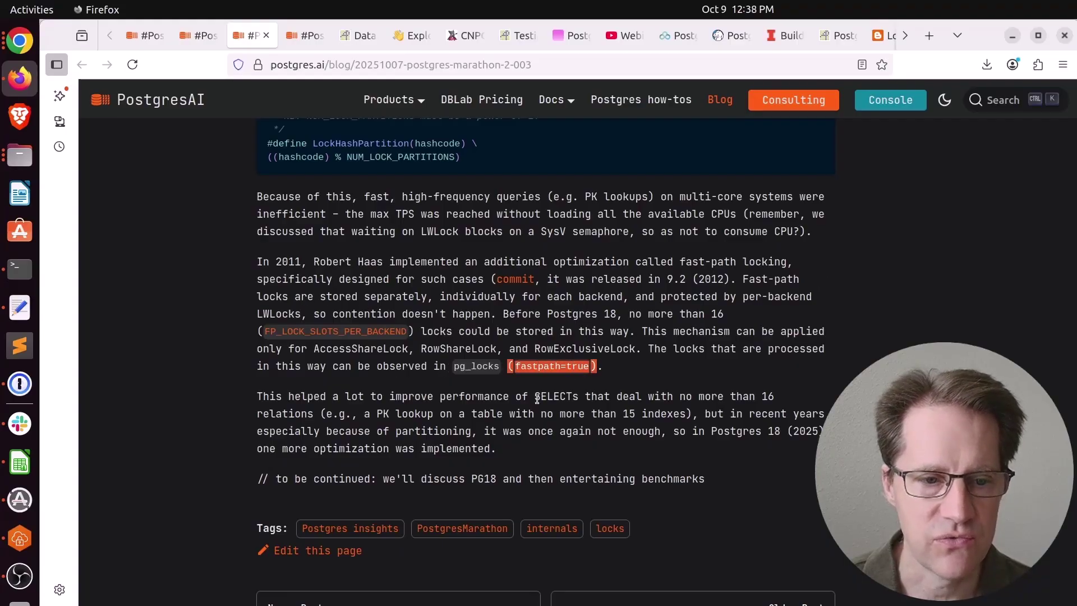
Move to the 2-004 post and highlight the shared-memory, private-array and weak-locks sentences.
{"action": "key", "text": "ctrl+Tab"}
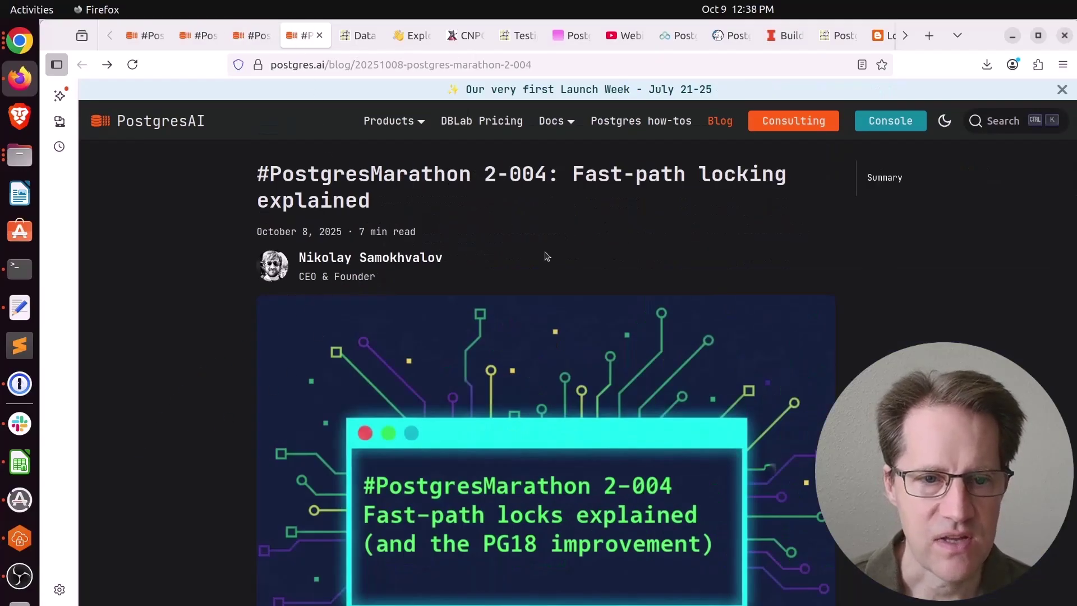
{"action": "scroll", "coordinate": [200, 385], "scroll_direction": "down", "scroll_amount": 5}
{"action": "scroll", "coordinate": [199, 383], "scroll_direction": "down", "scroll_amount": 3}
{"action": "scroll", "coordinate": [200, 383], "scroll_direction": "down", "scroll_amount": 4}
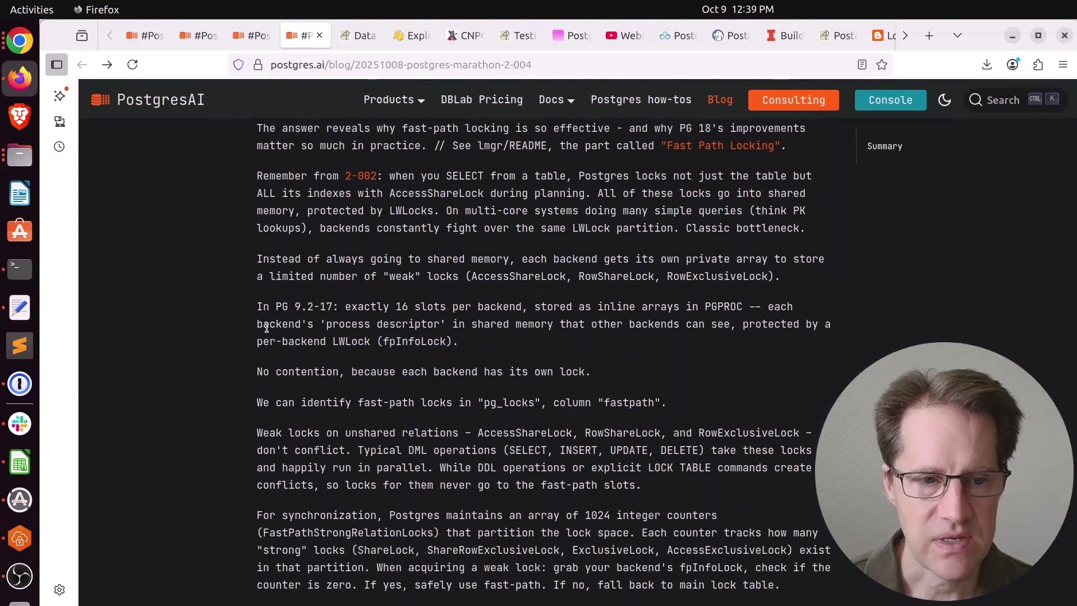
{"action": "left_click_drag", "start_coordinate": [256, 260], "coordinate": [603, 260]}
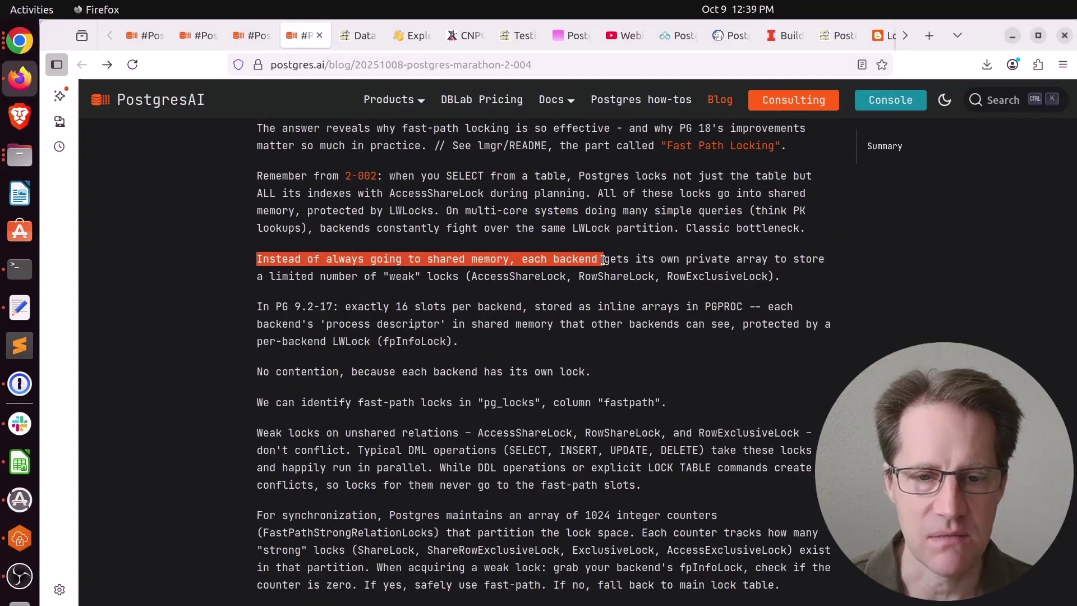
{"action": "mouse_move", "coordinate": [602, 260]}
{"action": "left_mouse_down"}
{"action": "mouse_move", "coordinate": [814, 260]}
{"action": "mouse_move", "coordinate": [458, 273]}
{"action": "left_mouse_up"}
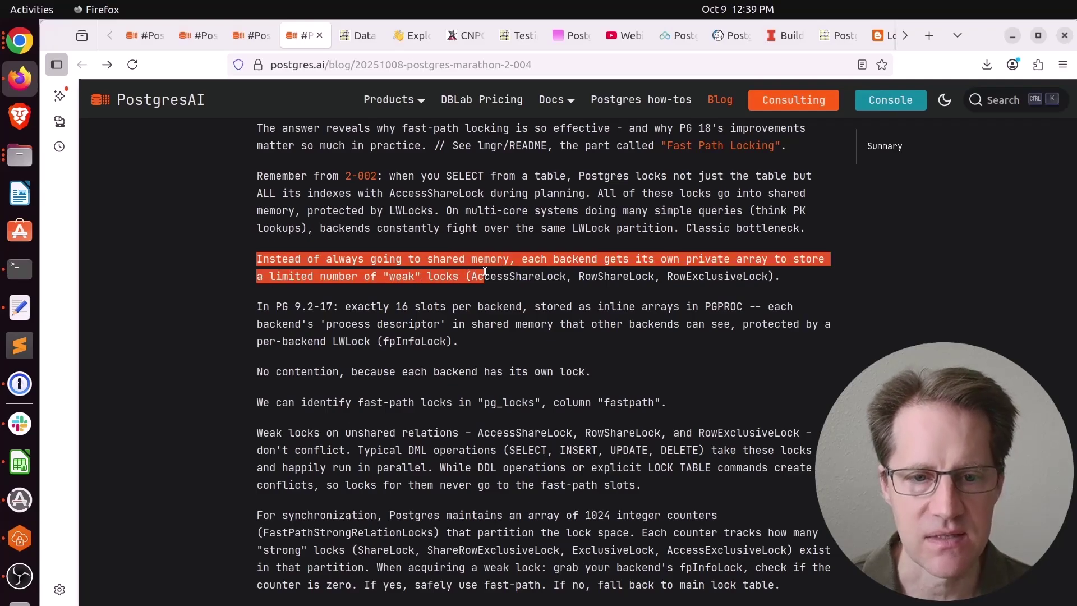
{"action": "left_click_drag", "start_coordinate": [457, 273], "coordinate": [783, 278]}
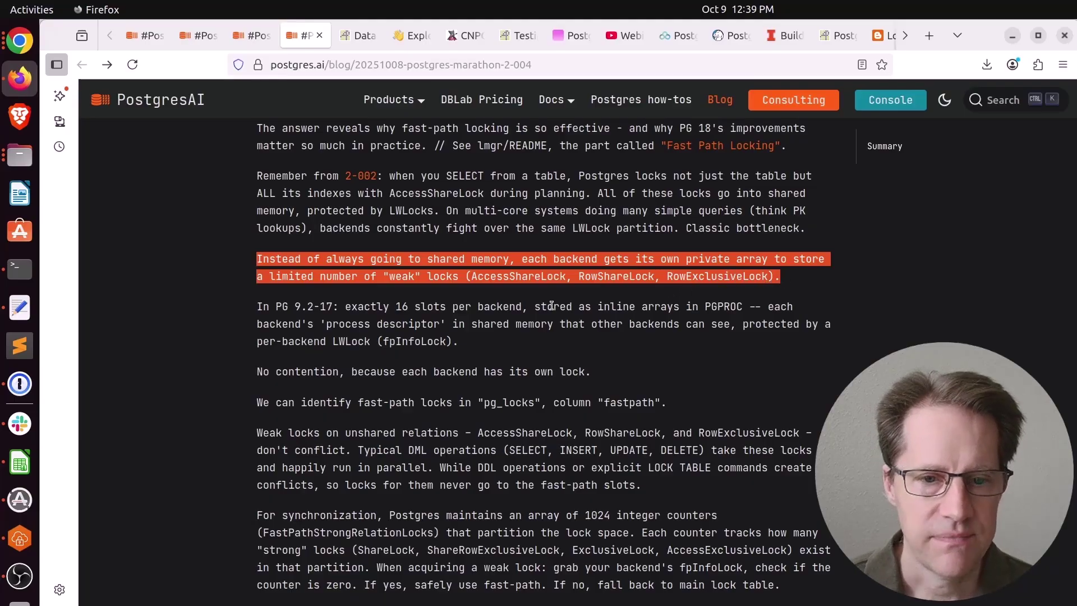
Highlight '16 slots per backend', 'Weak locks on unshared relations' and 'don't conflict.'.
{"action": "left_click_drag", "start_coordinate": [522, 306], "coordinate": [345, 307]}
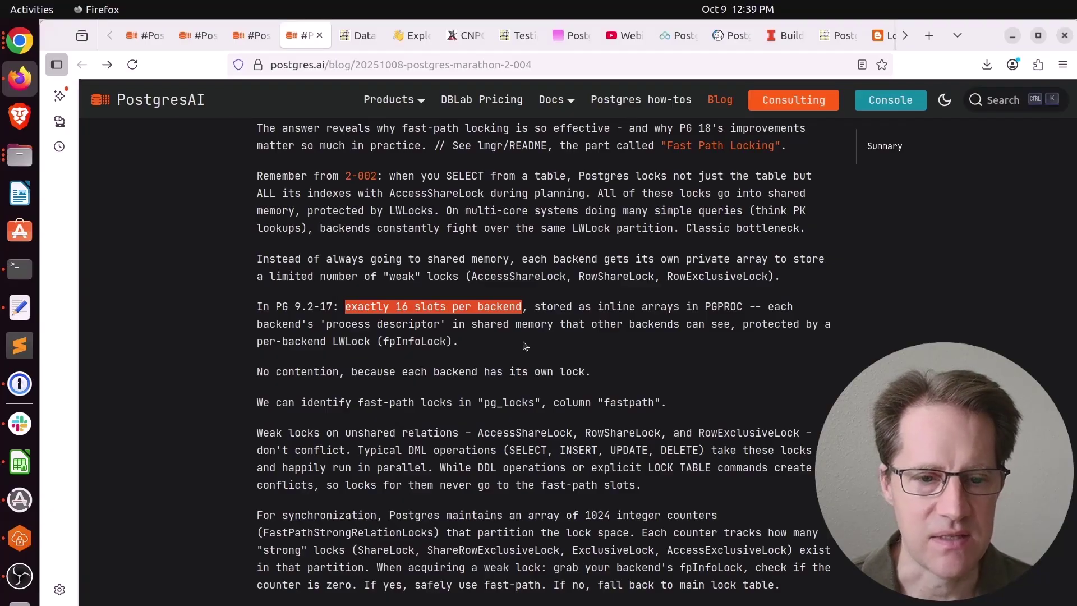
{"action": "left_click_drag", "start_coordinate": [459, 434], "coordinate": [257, 444]}
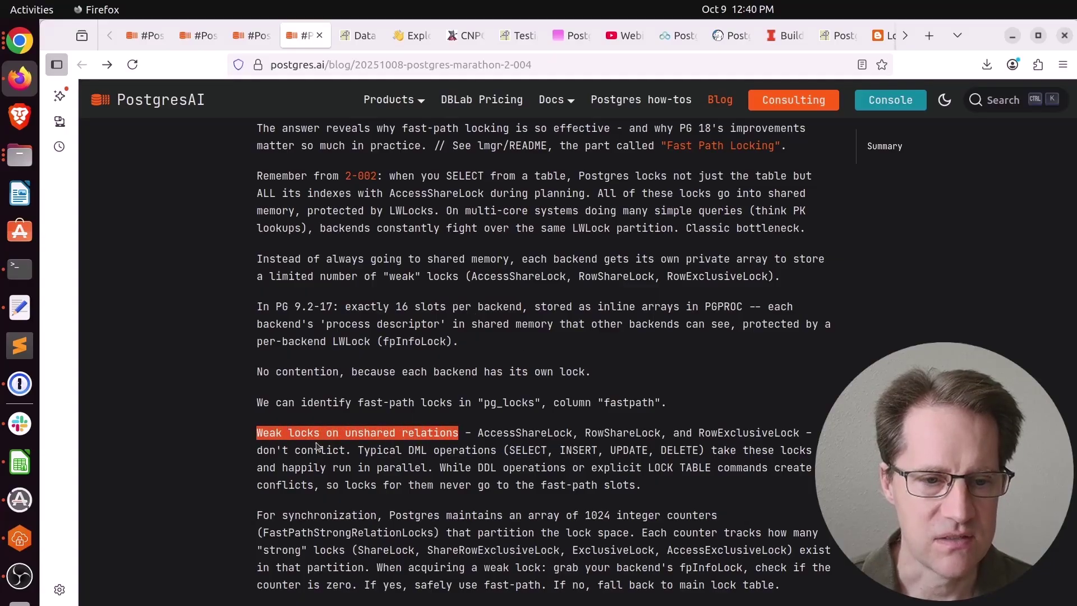
{"action": "left_click_drag", "start_coordinate": [351, 450], "coordinate": [253, 456]}
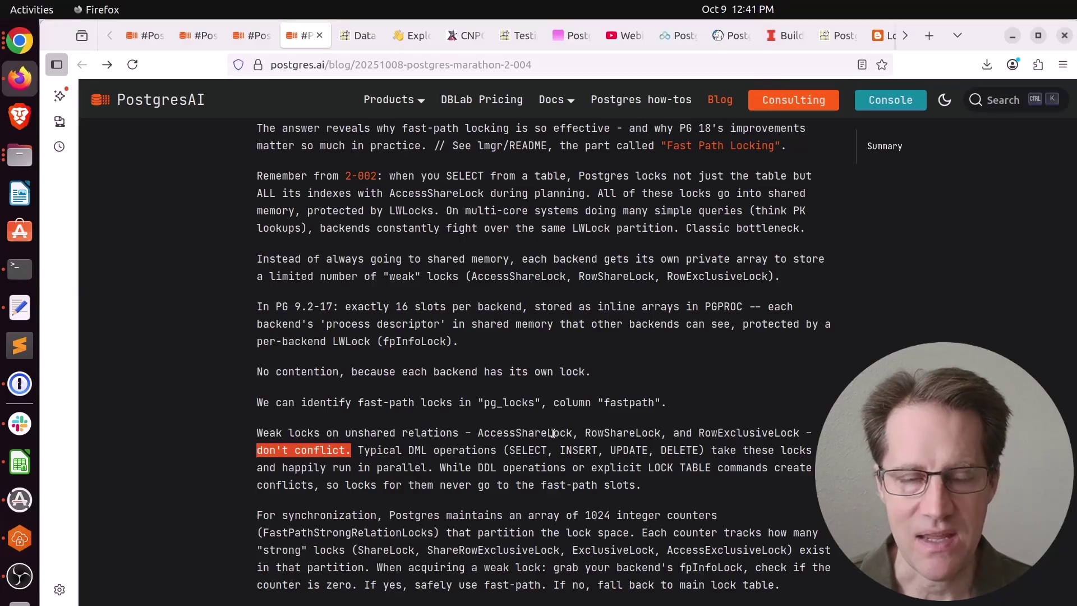
{"action": "scroll", "coordinate": [555, 436], "scroll_direction": "down", "scroll_amount": 3}
{"action": "scroll", "coordinate": [556, 446], "scroll_direction": "down", "scroll_amount": 3}
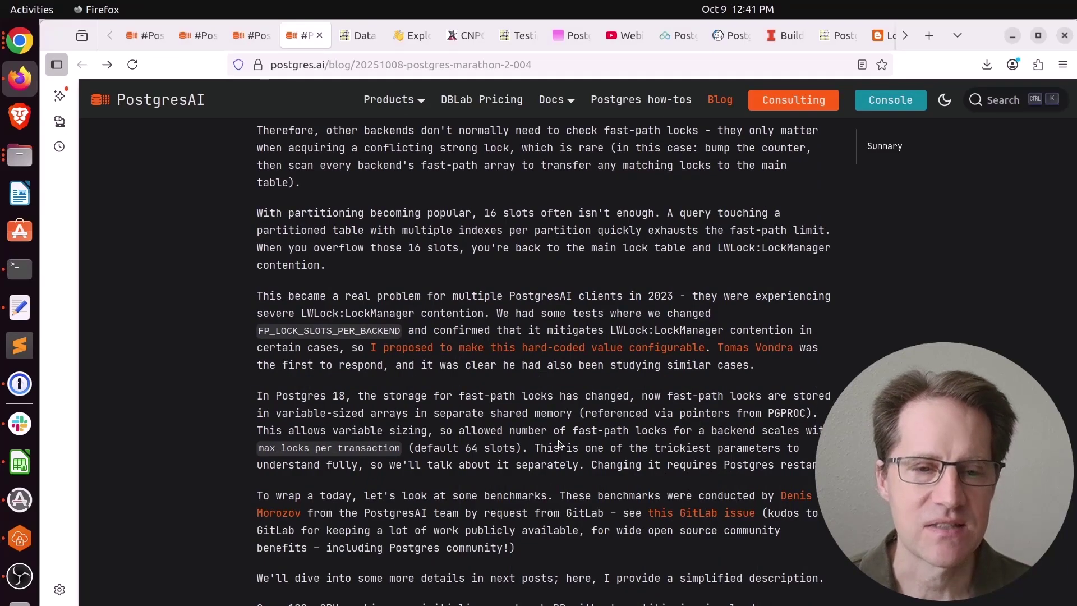
{"action": "scroll", "coordinate": [559, 445], "scroll_direction": "down", "scroll_amount": 1}
{"action": "scroll", "coordinate": [558, 441], "scroll_direction": "down", "scroll_amount": 3}
{"action": "scroll", "coordinate": [558, 441], "scroll_direction": "down", "scroll_amount": 3}
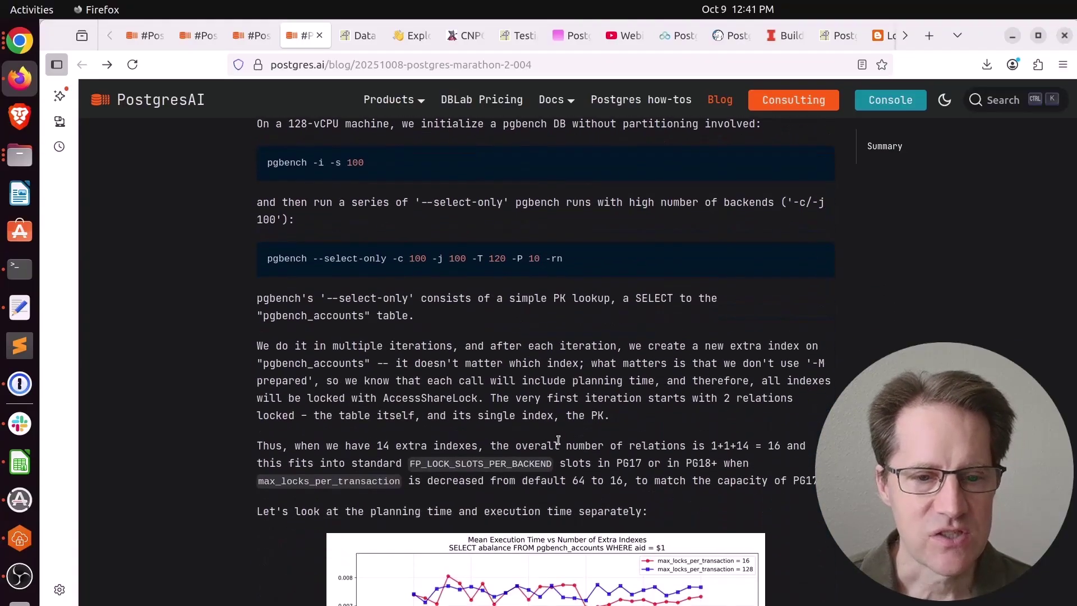
{"action": "scroll", "coordinate": [558, 441], "scroll_direction": "down", "scroll_amount": 2}
{"action": "scroll", "coordinate": [558, 440], "scroll_direction": "down", "scroll_amount": 3}
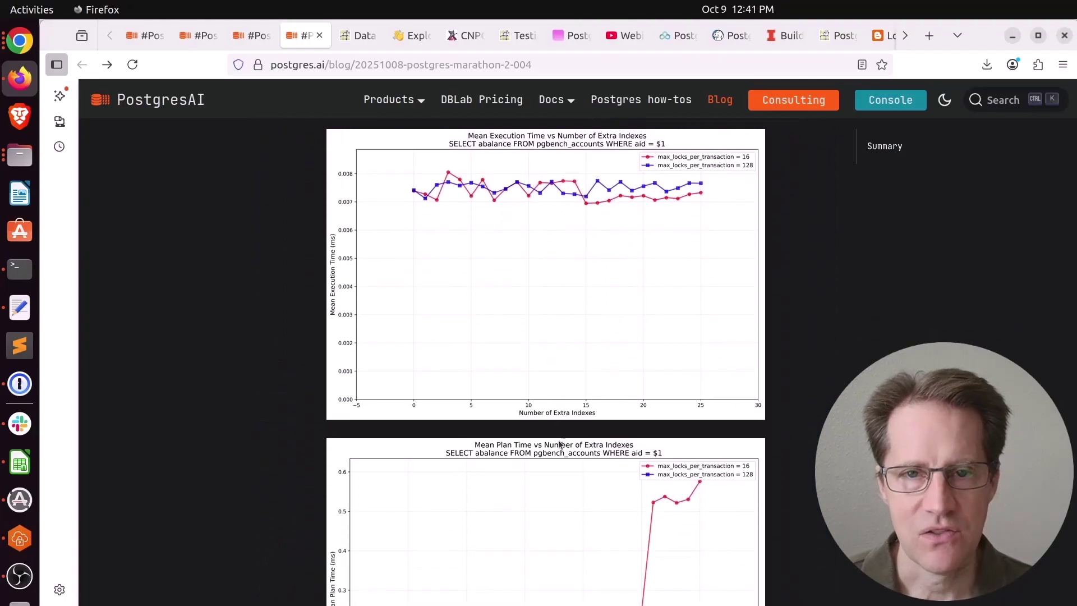
{"action": "scroll", "coordinate": [559, 444], "scroll_direction": "down", "scroll_amount": 1}
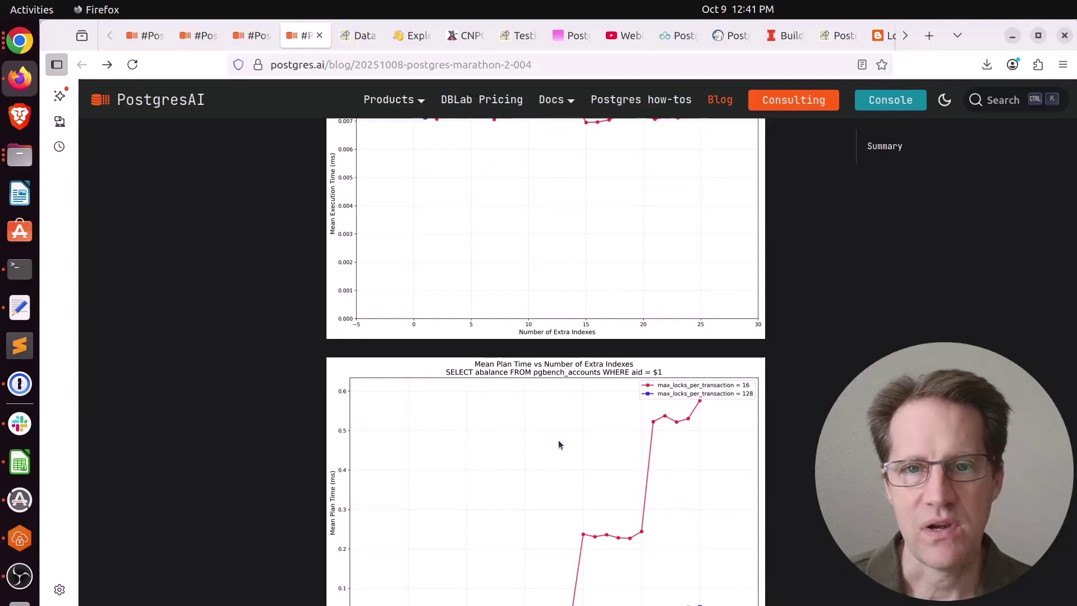
{"action": "scroll", "coordinate": [558, 440], "scroll_direction": "up", "scroll_amount": 5}
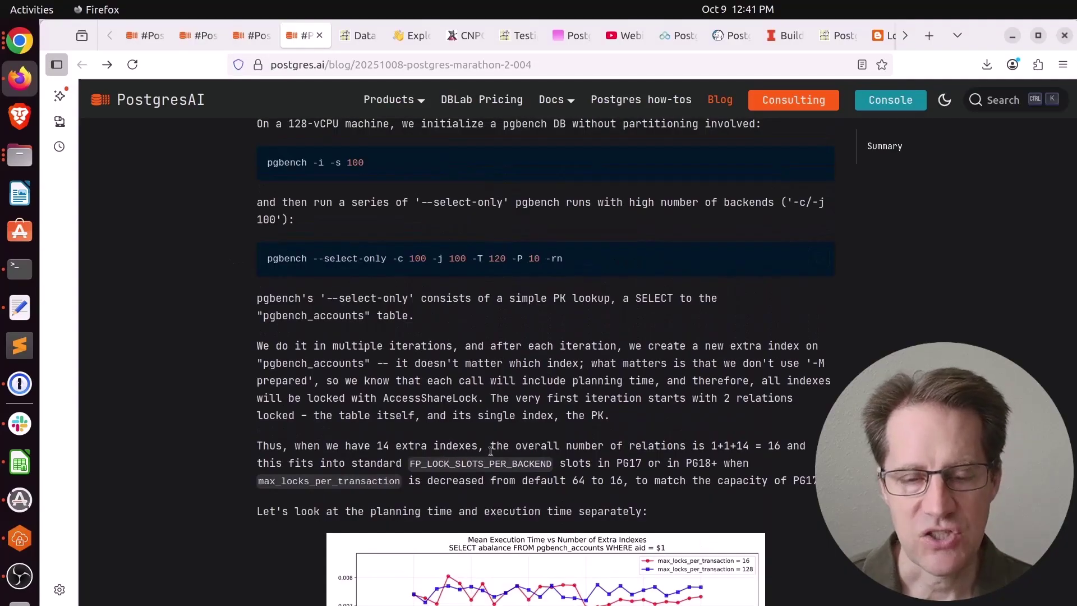
Highlight 'PG18+' and then the '16' after '1+1+14 =' in the pgbench section.
{"action": "left_click_drag", "start_coordinate": [717, 466], "coordinate": [686, 468]}
{"action": "left_click_drag", "start_coordinate": [785, 446], "coordinate": [761, 447]}
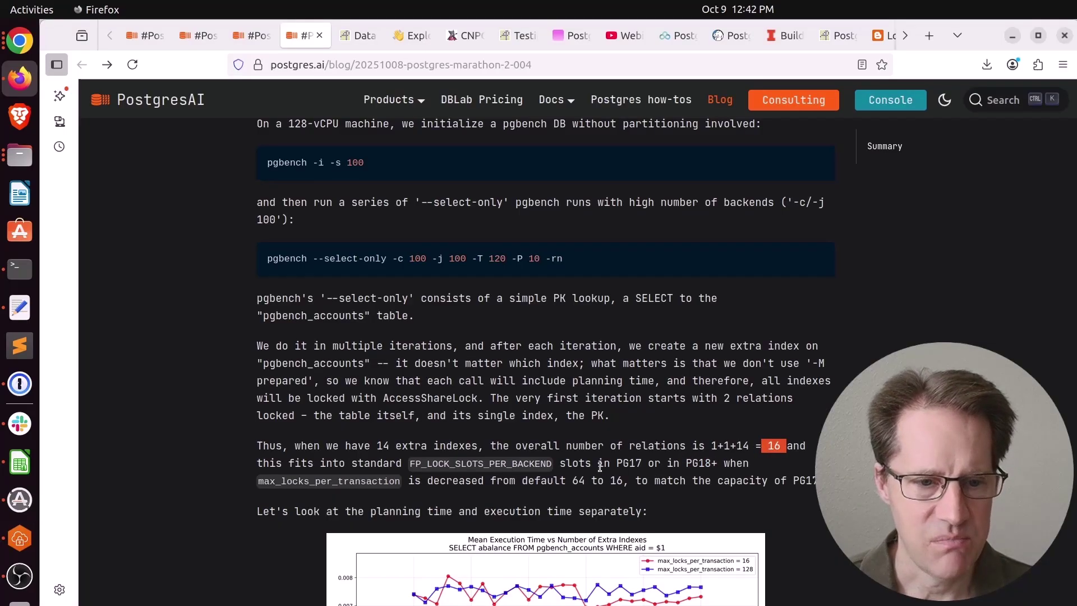
{"action": "scroll", "coordinate": [585, 459], "scroll_direction": "down", "scroll_amount": 3}
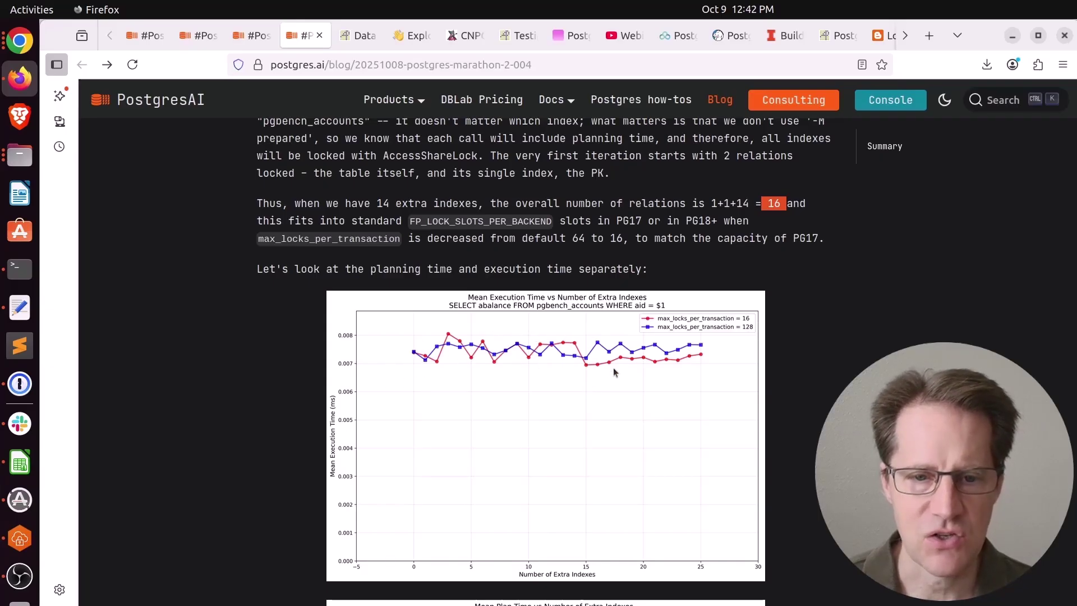
{"action": "scroll", "coordinate": [519, 468], "scroll_direction": "down", "scroll_amount": 5}
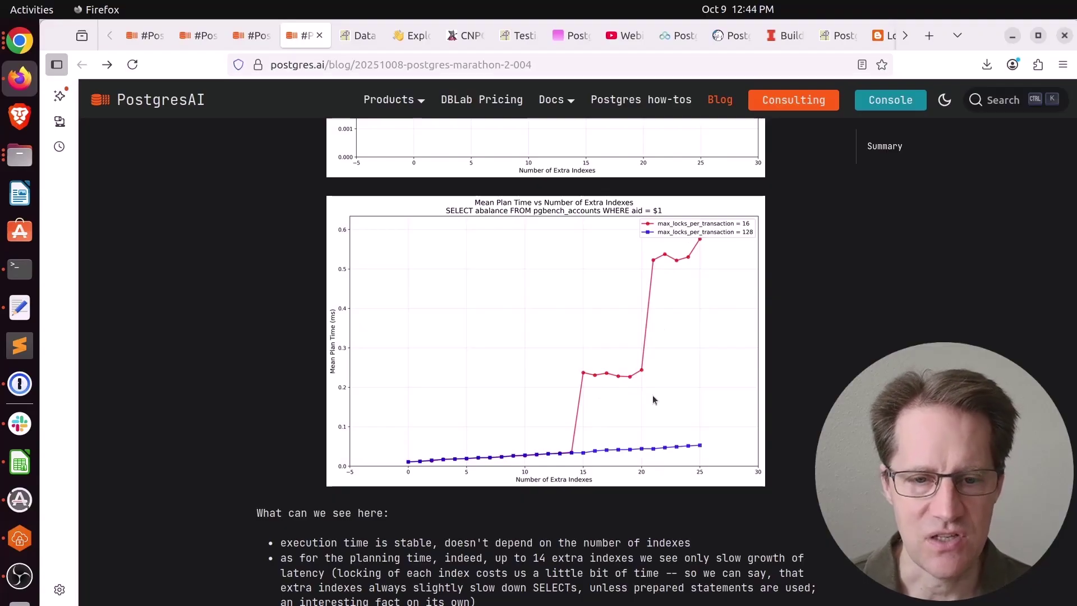
{"action": "scroll", "coordinate": [653, 395], "scroll_direction": "down", "scroll_amount": 3}
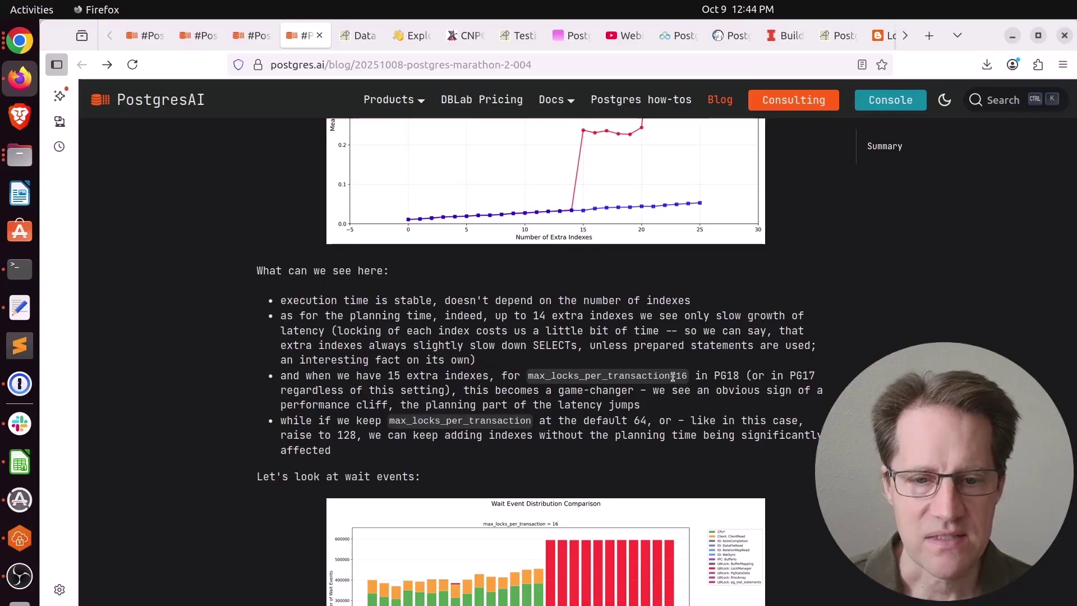
{"action": "left_click_drag", "start_coordinate": [677, 376], "coordinate": [531, 376]}
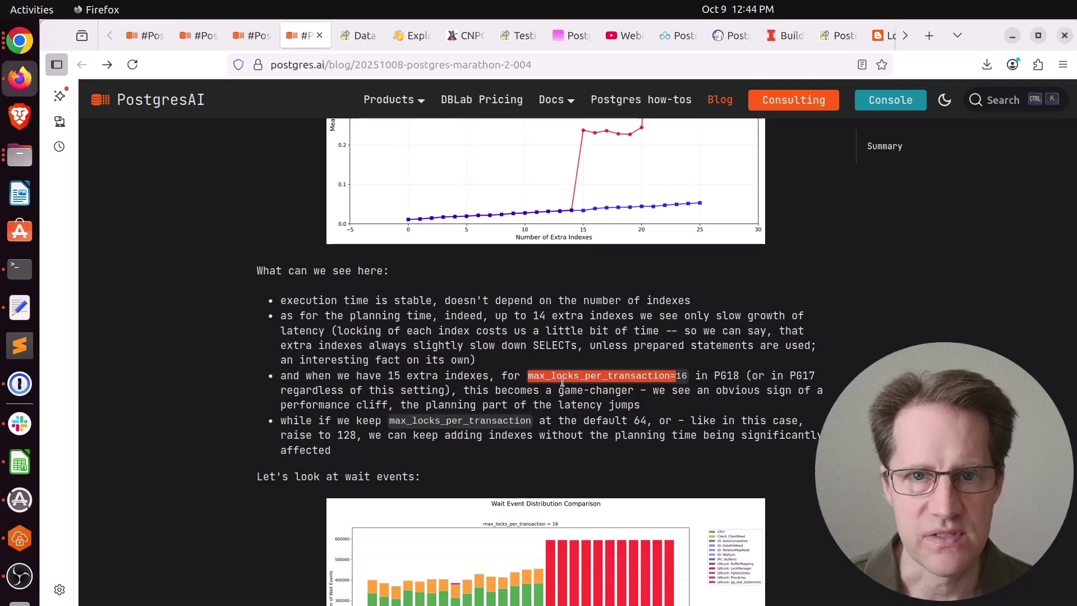
{"action": "scroll", "coordinate": [710, 366], "scroll_direction": "down", "scroll_amount": 5}
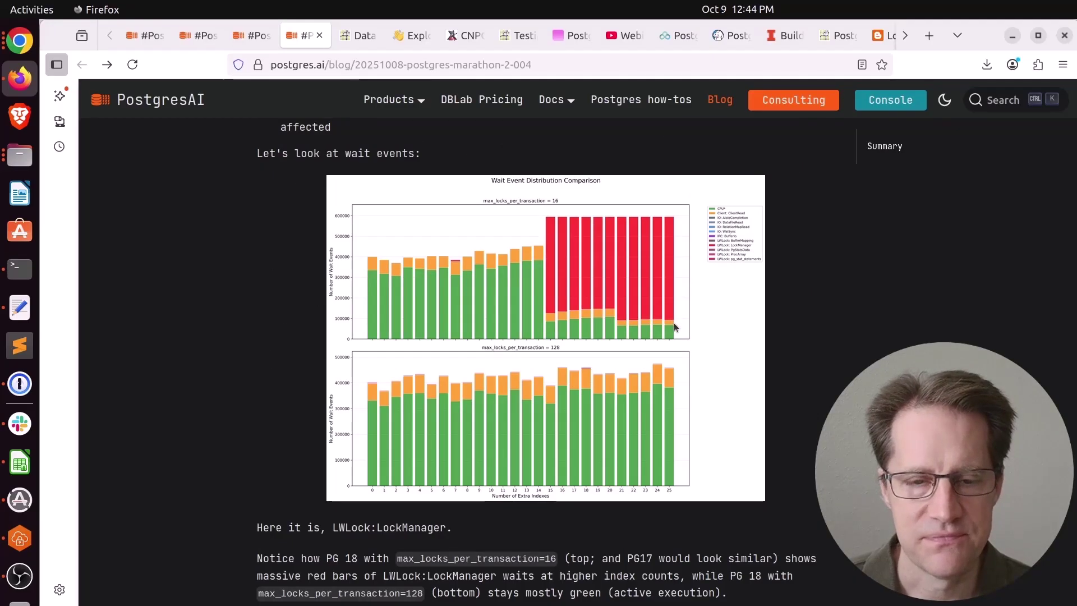
{"action": "scroll", "coordinate": [670, 333], "scroll_direction": "up", "scroll_amount": 1}
{"action": "scroll", "coordinate": [663, 336], "scroll_direction": "up", "scroll_amount": 5}
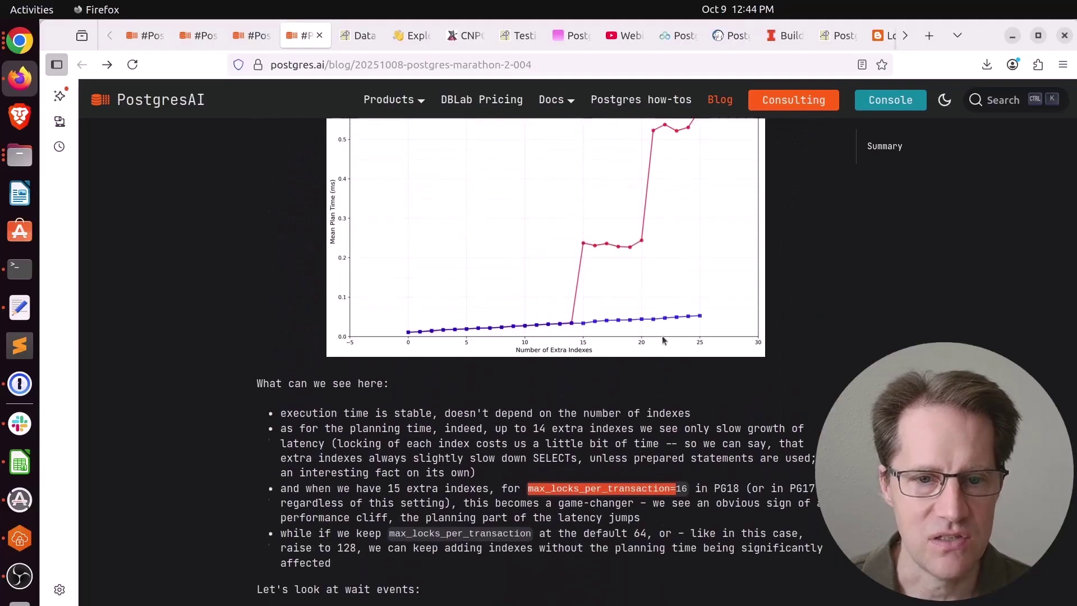
{"action": "scroll", "coordinate": [663, 336], "scroll_direction": "up", "scroll_amount": 3}
{"action": "scroll", "coordinate": [624, 459], "scroll_direction": "down", "scroll_amount": 5}
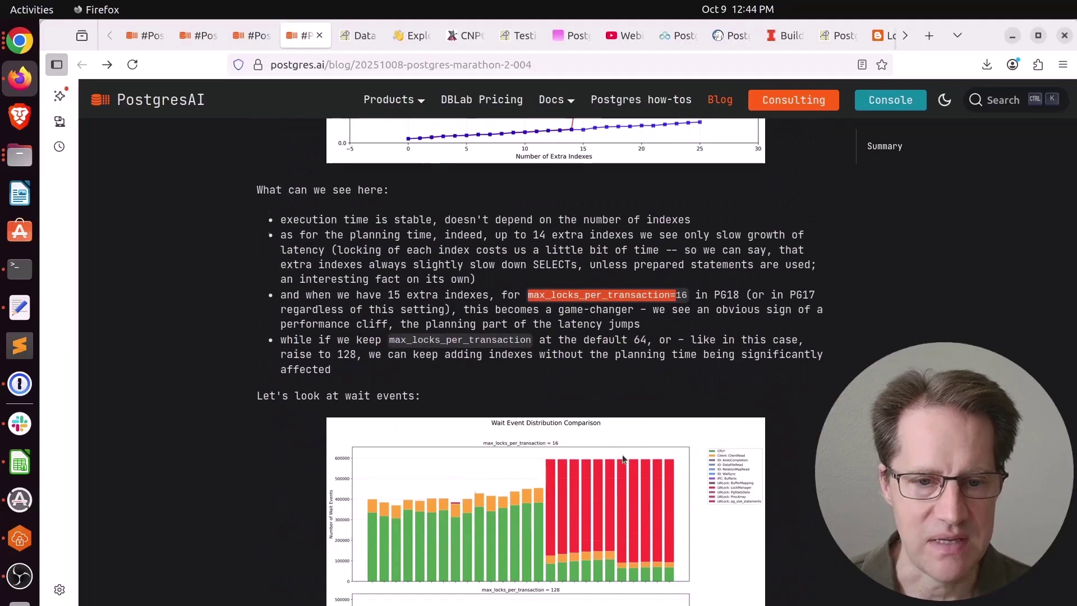
{"action": "scroll", "coordinate": [622, 454], "scroll_direction": "down", "scroll_amount": 8}
{"action": "scroll", "coordinate": [621, 455], "scroll_direction": "down", "scroll_amount": 4}
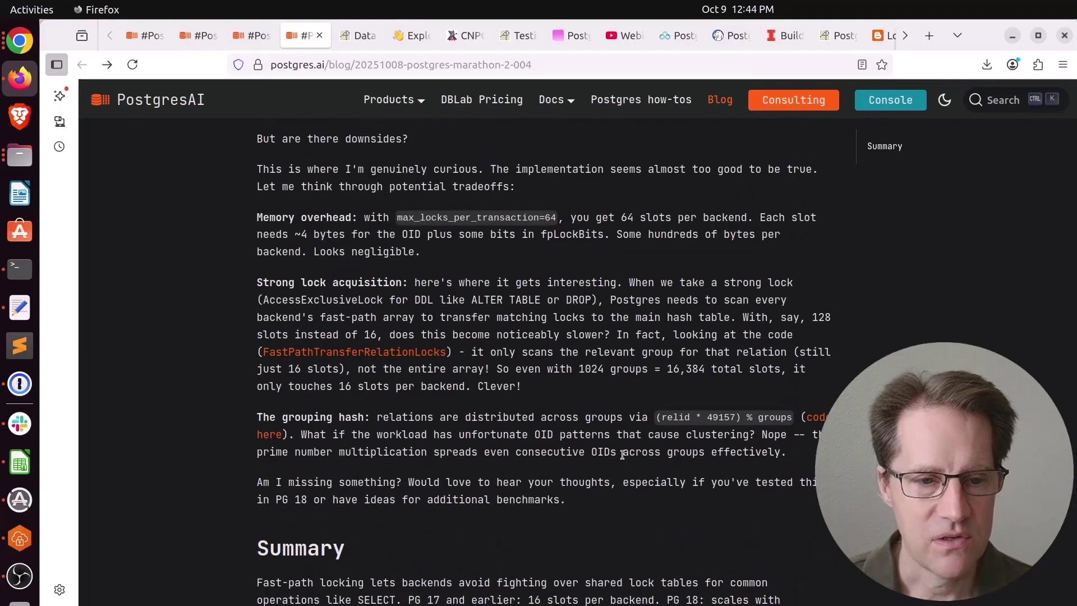
{"action": "scroll", "coordinate": [622, 455], "scroll_direction": "down", "scroll_amount": 2}
{"action": "scroll", "coordinate": [622, 455], "scroll_direction": "down", "scroll_amount": 4}
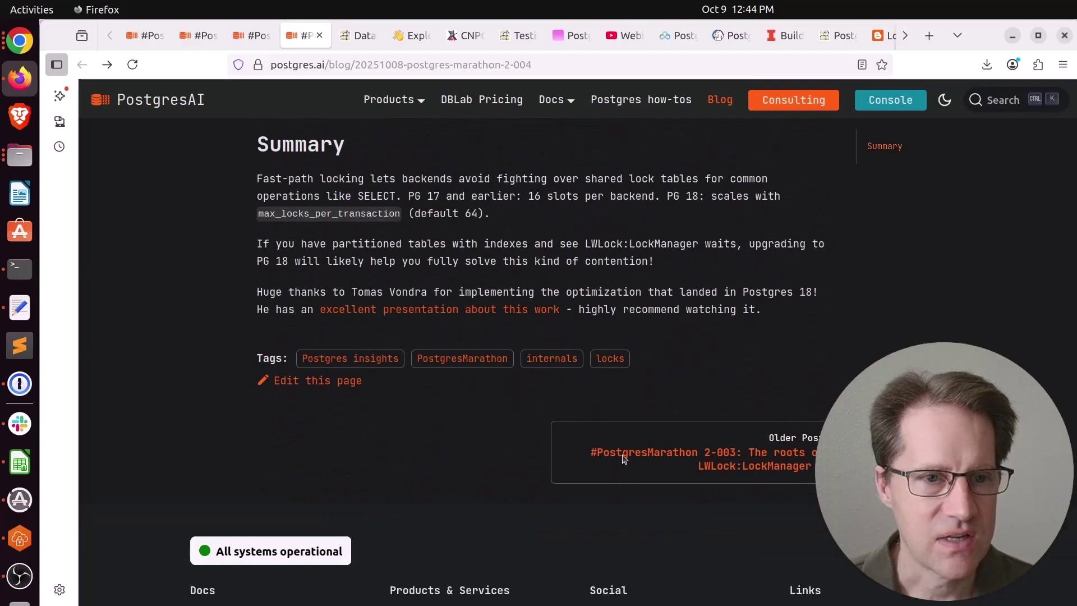
Switch to the Ardent Performance Computing 'Data Safety on a Budget' tab.
{"action": "left_click", "coordinate": [358, 35]}
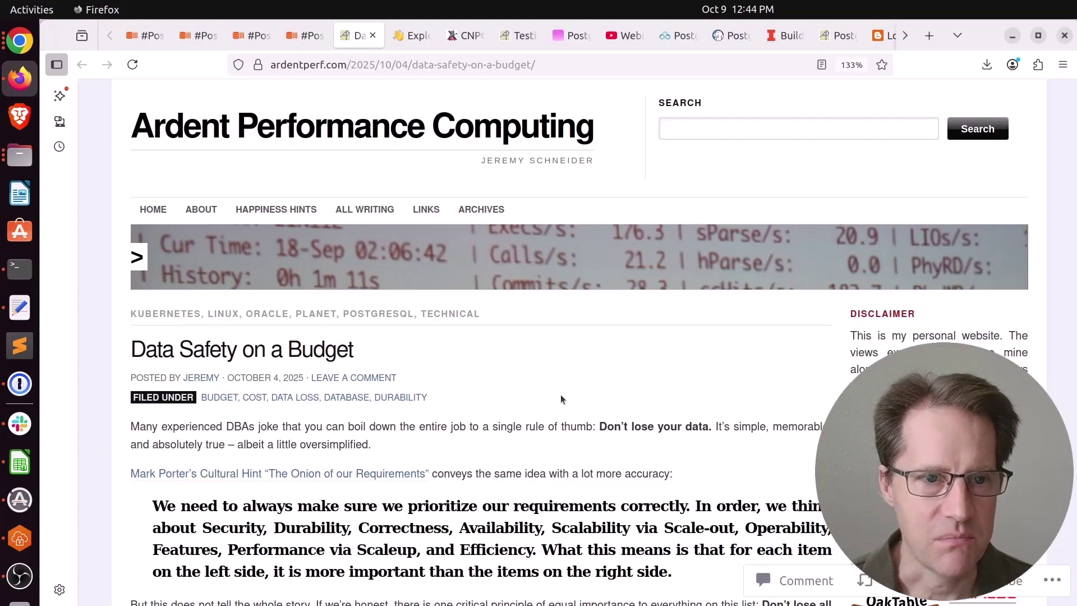
{"action": "scroll", "coordinate": [559, 399], "scroll_direction": "down", "scroll_amount": 2}
{"action": "scroll", "coordinate": [560, 400], "scroll_direction": "down", "scroll_amount": 4}
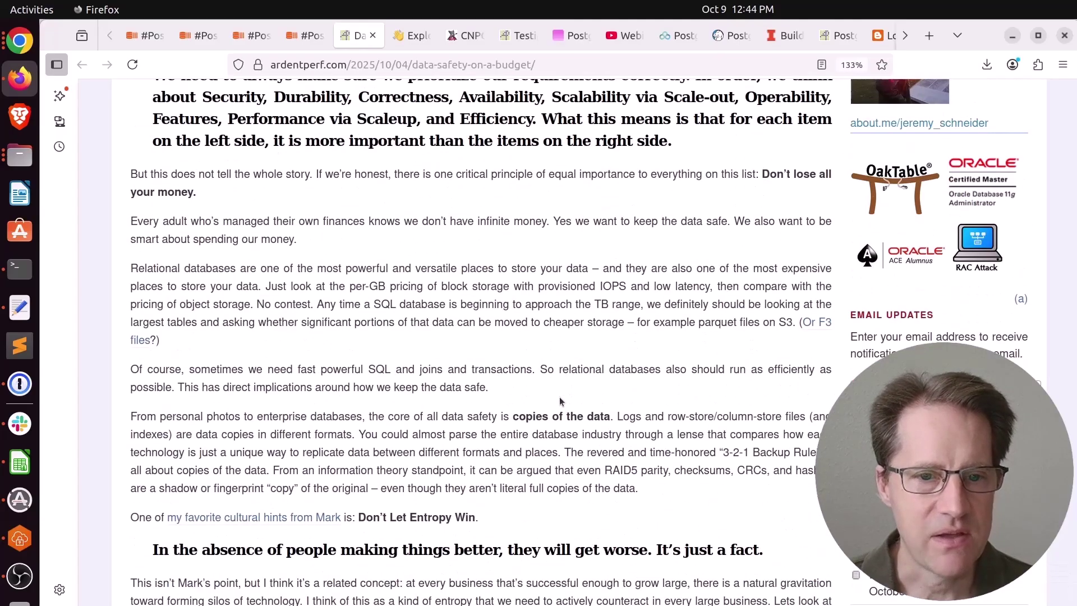
{"action": "scroll", "coordinate": [560, 402], "scroll_direction": "up", "scroll_amount": 3}
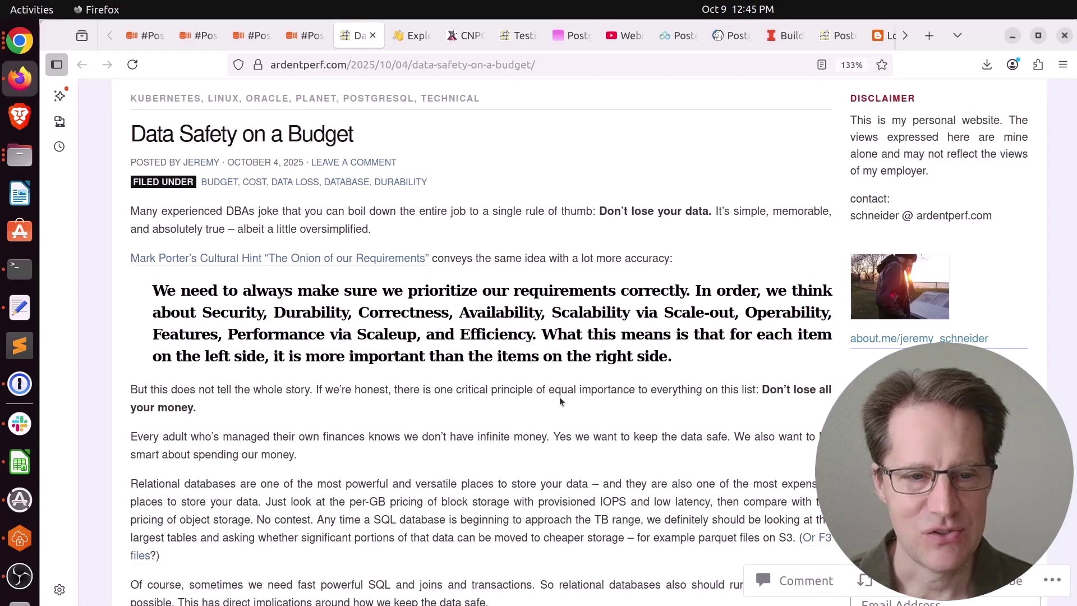
{"action": "scroll", "coordinate": [560, 402], "scroll_direction": "down", "scroll_amount": 5}
{"action": "scroll", "coordinate": [560, 402], "scroll_direction": "down", "scroll_amount": 2}
{"action": "scroll", "coordinate": [561, 402], "scroll_direction": "up", "scroll_amount": 1}
{"action": "scroll", "coordinate": [561, 402], "scroll_direction": "down", "scroll_amount": 2}
{"action": "scroll", "coordinate": [561, 401], "scroll_direction": "down", "scroll_amount": 1}
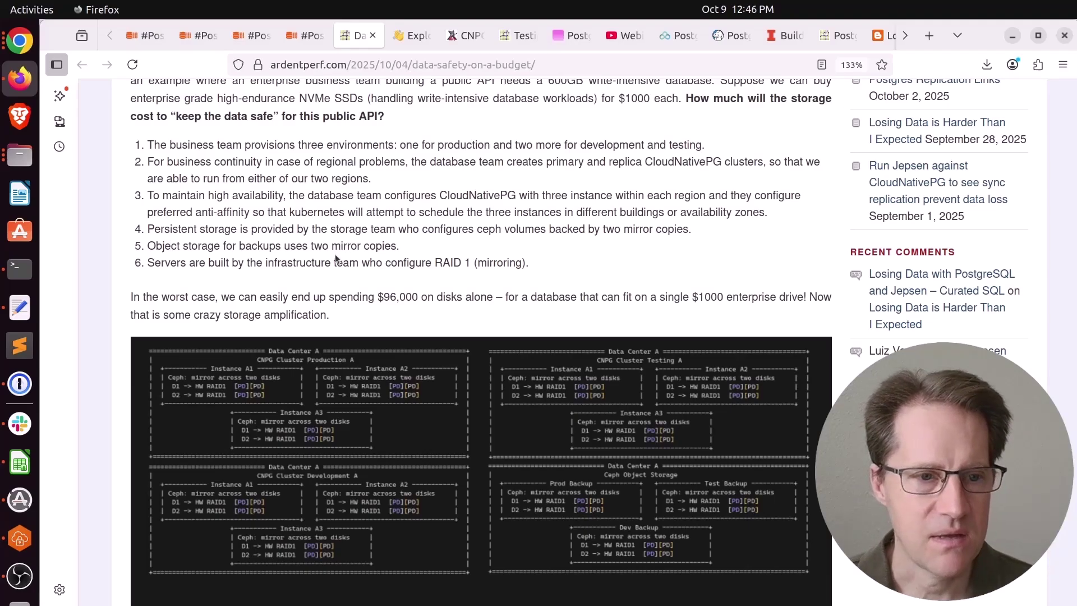
Highlight the persistent-storage list item 4, then 'crazy storage amplification'.
{"action": "left_click_drag", "start_coordinate": [154, 229], "coordinate": [698, 231]}
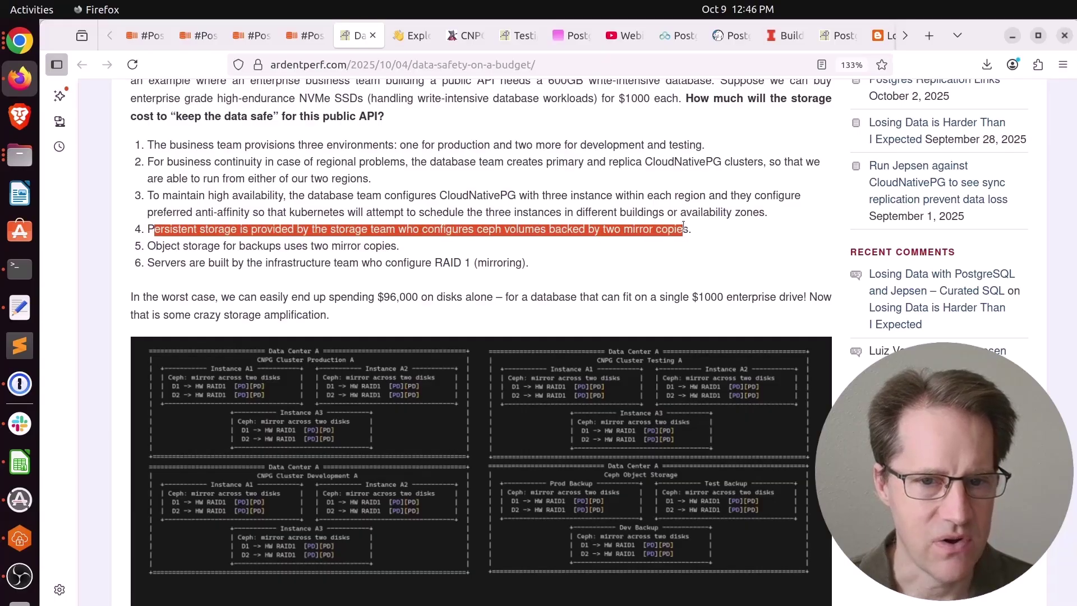
{"action": "scroll", "coordinate": [410, 284], "scroll_direction": "down", "scroll_amount": 5}
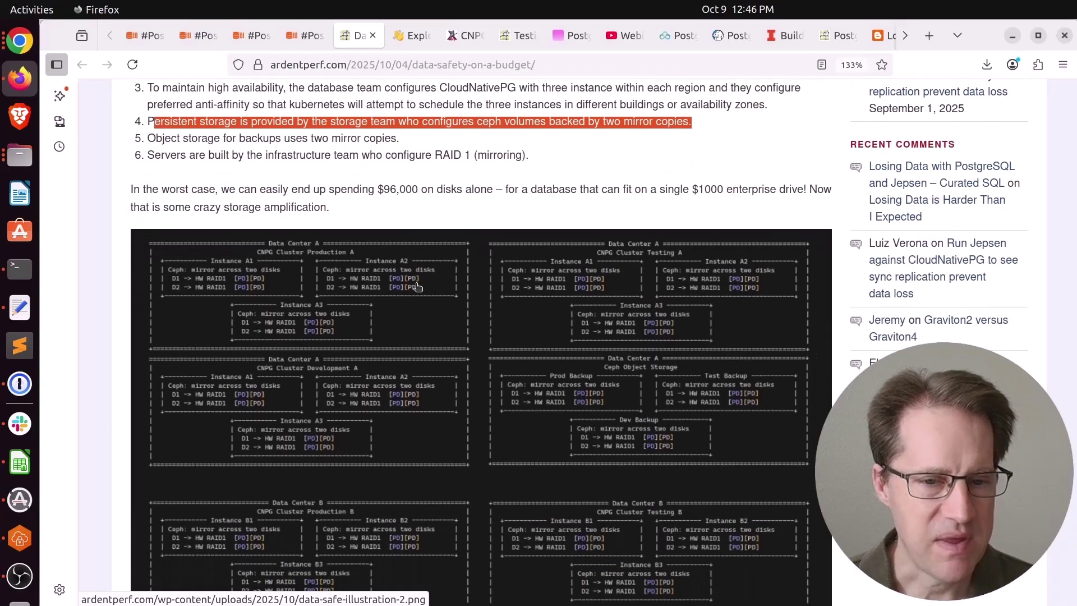
{"action": "scroll", "coordinate": [305, 182], "scroll_direction": "up", "scroll_amount": 2}
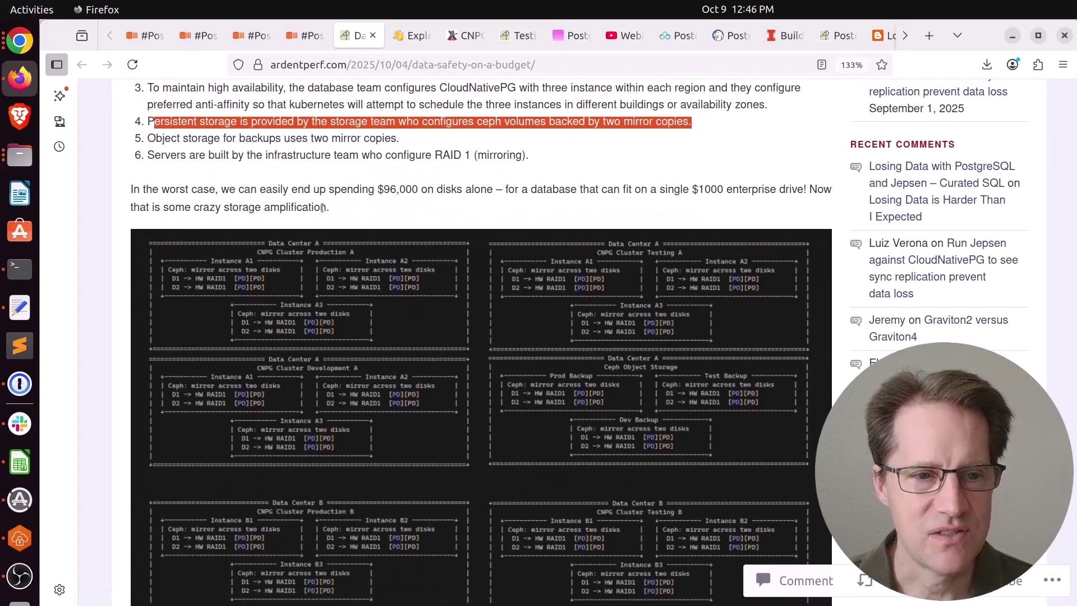
{"action": "left_click_drag", "start_coordinate": [326, 208], "coordinate": [193, 207]}
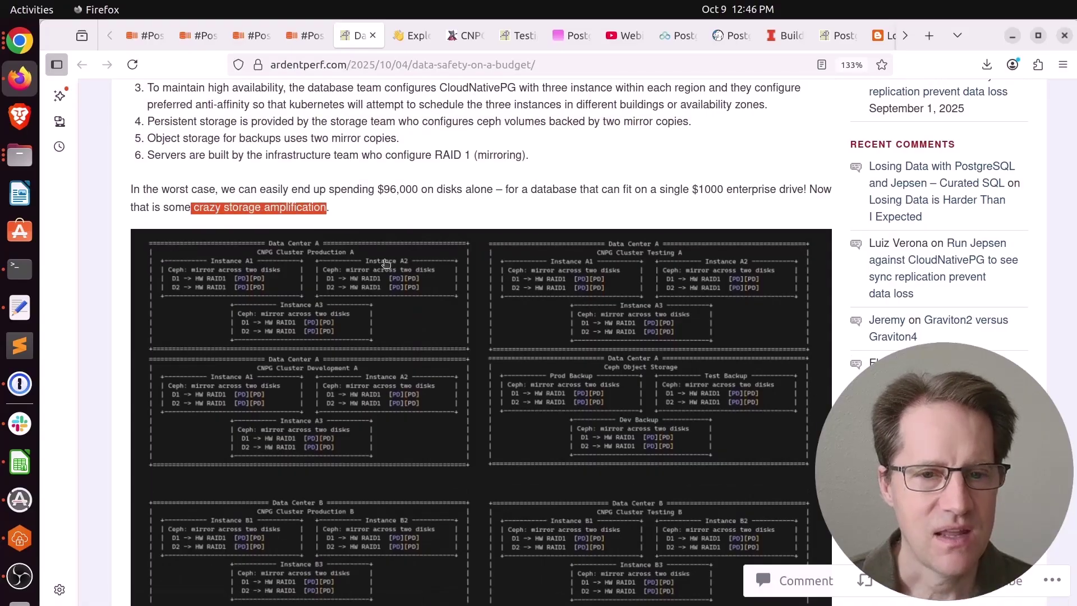
{"action": "scroll", "coordinate": [665, 223], "scroll_direction": "up", "scroll_amount": 5}
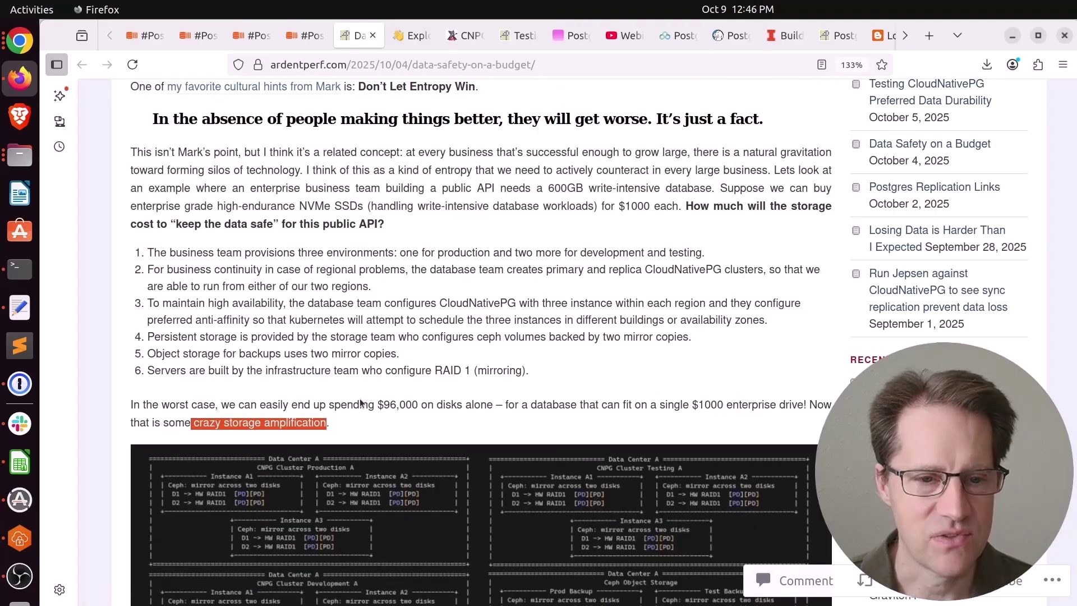
{"action": "scroll", "coordinate": [505, 354], "scroll_direction": "down", "scroll_amount": 4}
{"action": "scroll", "coordinate": [648, 310], "scroll_direction": "down", "scroll_amount": 6}
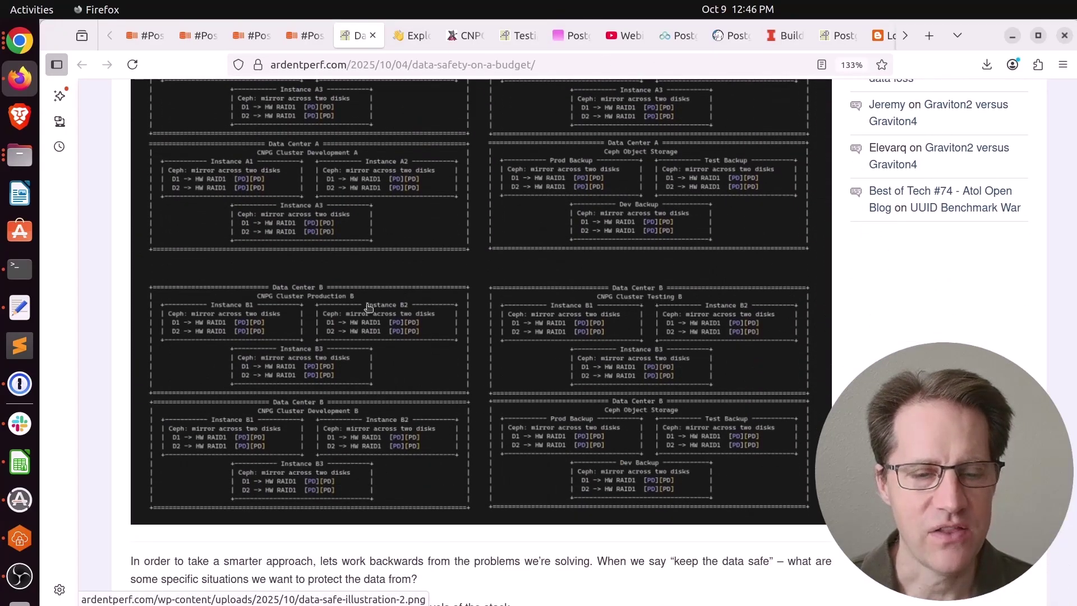
{"action": "scroll", "coordinate": [445, 424], "scroll_direction": "down", "scroll_amount": 2}
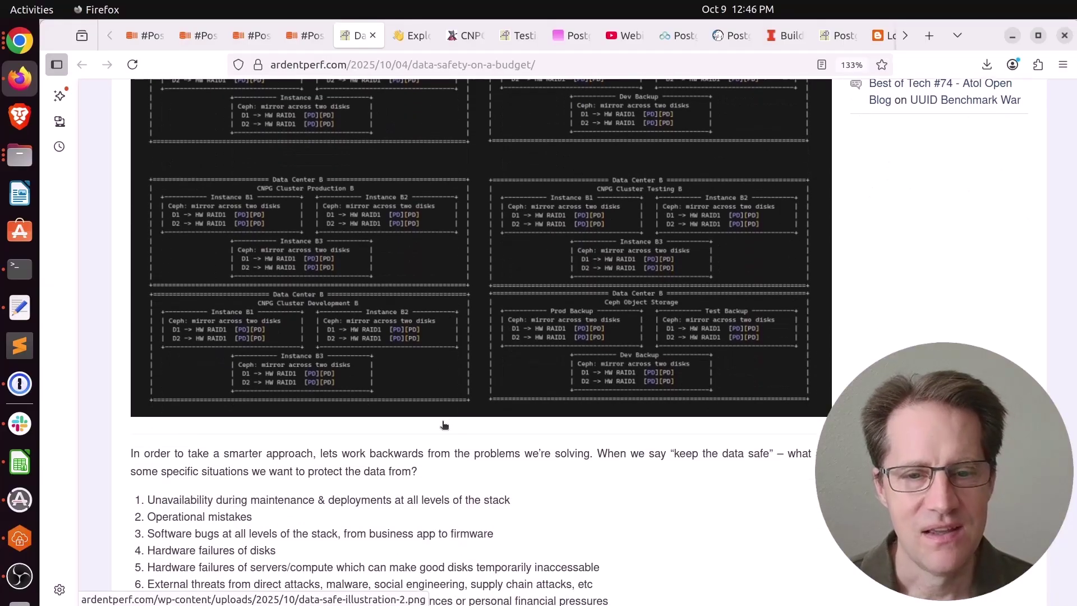
{"action": "scroll", "coordinate": [443, 424], "scroll_direction": "down", "scroll_amount": 4}
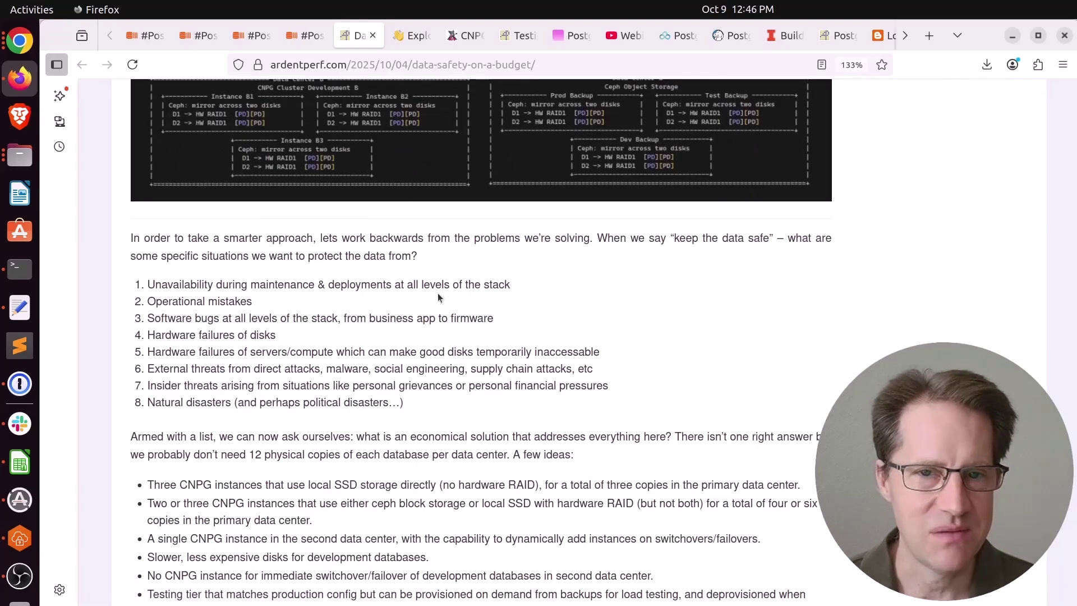
{"action": "scroll", "coordinate": [438, 293], "scroll_direction": "down", "scroll_amount": 5}
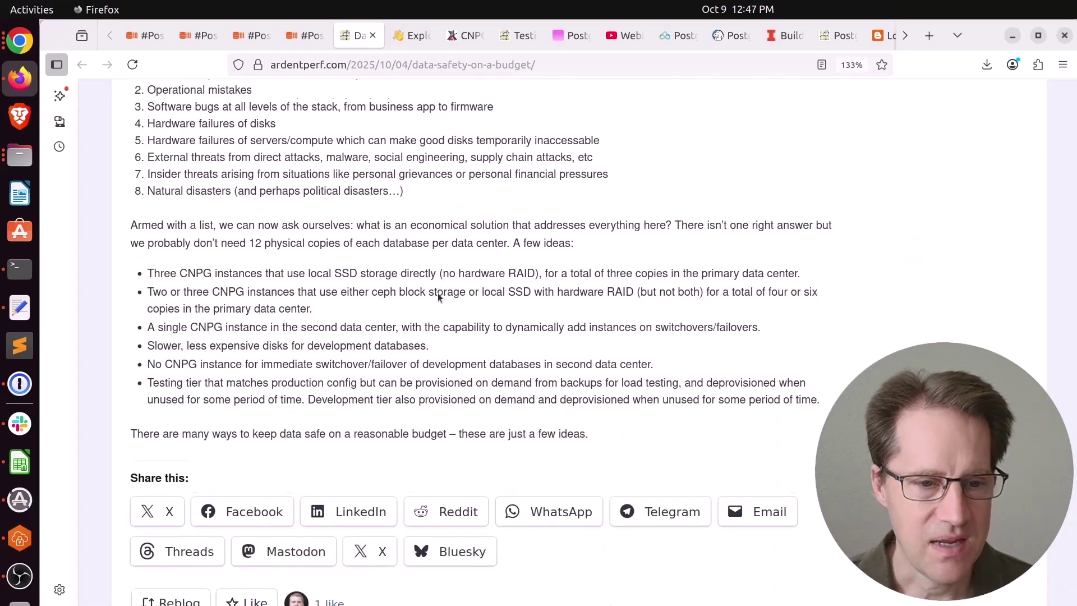
{"action": "scroll", "coordinate": [344, 211], "scroll_direction": "up", "scroll_amount": 4}
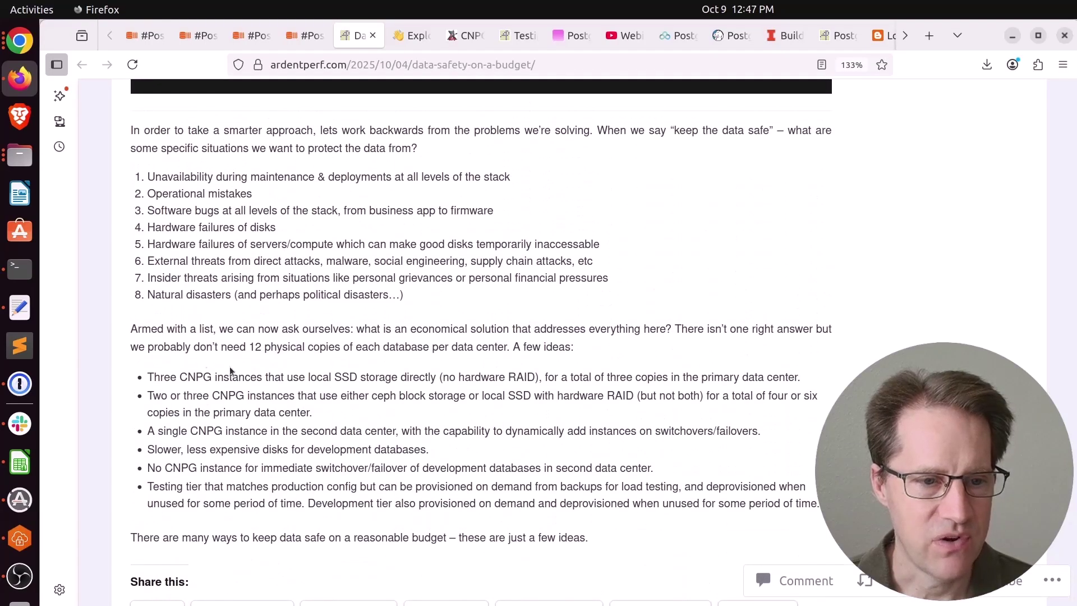
{"action": "left_click_drag", "start_coordinate": [471, 85], "coordinate": [442, 465]}
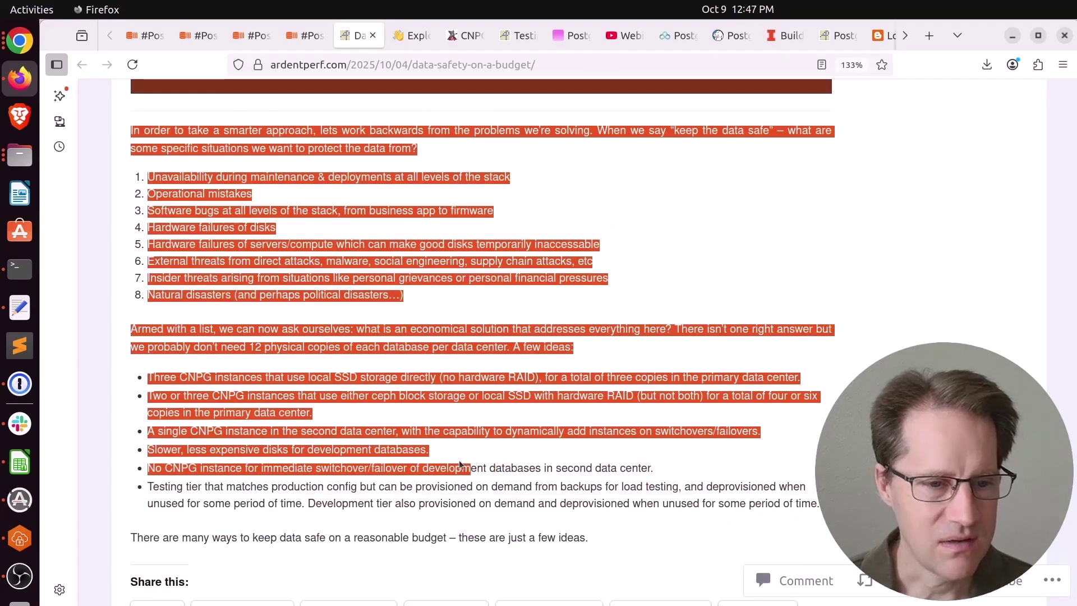
{"action": "left_click", "coordinate": [478, 483]}
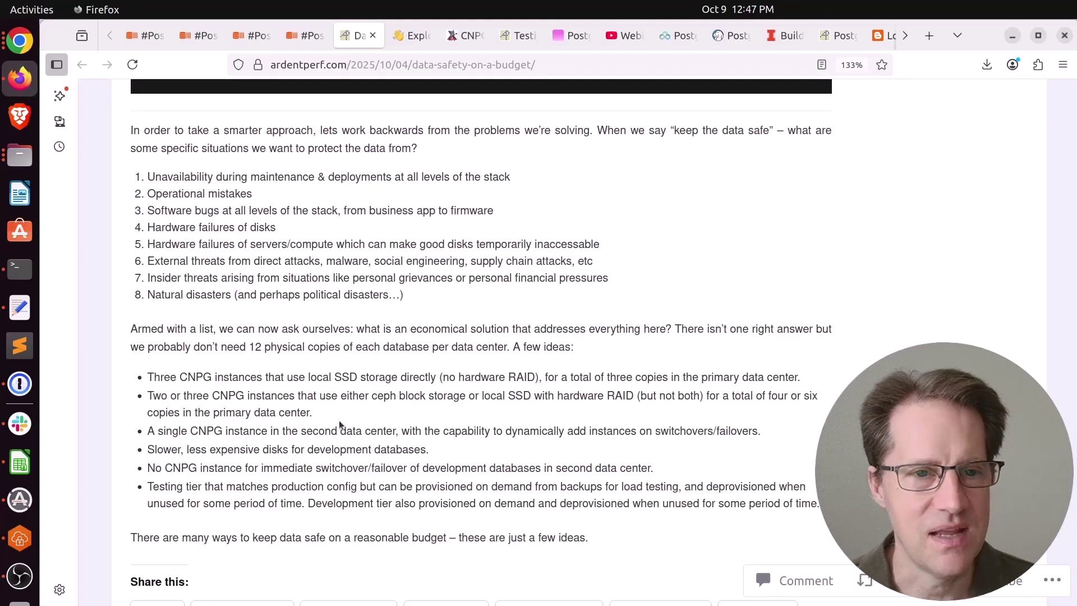
Open Shayon Mukherjee's PostgreSQL-to-Parquet post and highlight 'JSON payloads' in its first paragraph.
{"action": "left_click", "coordinate": [413, 35]}
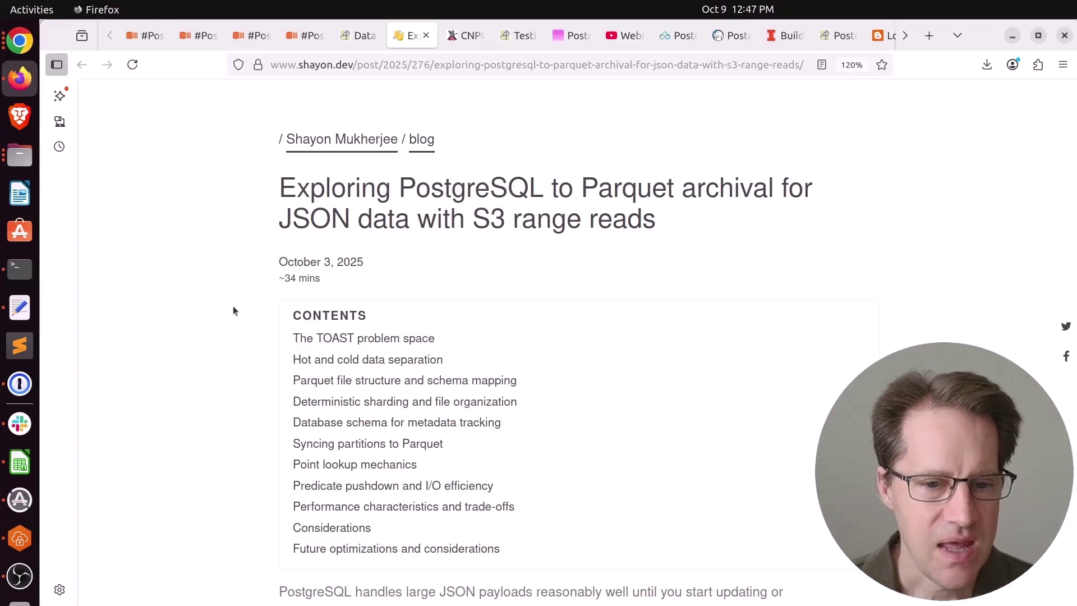
{"action": "scroll", "coordinate": [234, 308], "scroll_direction": "down", "scroll_amount": 5}
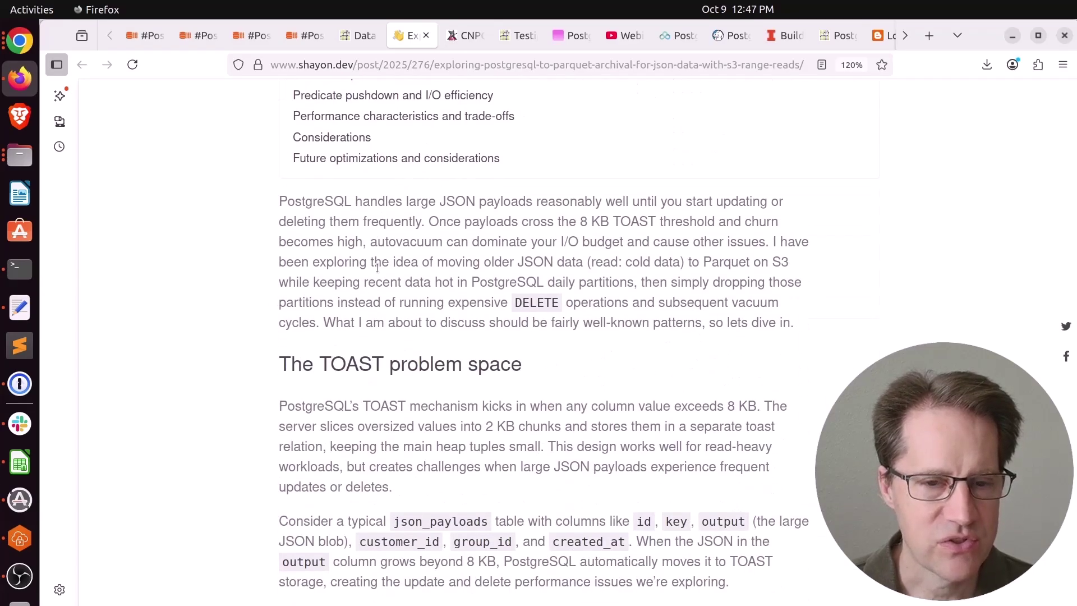
{"action": "left_click_drag", "start_coordinate": [438, 203], "coordinate": [532, 202]}
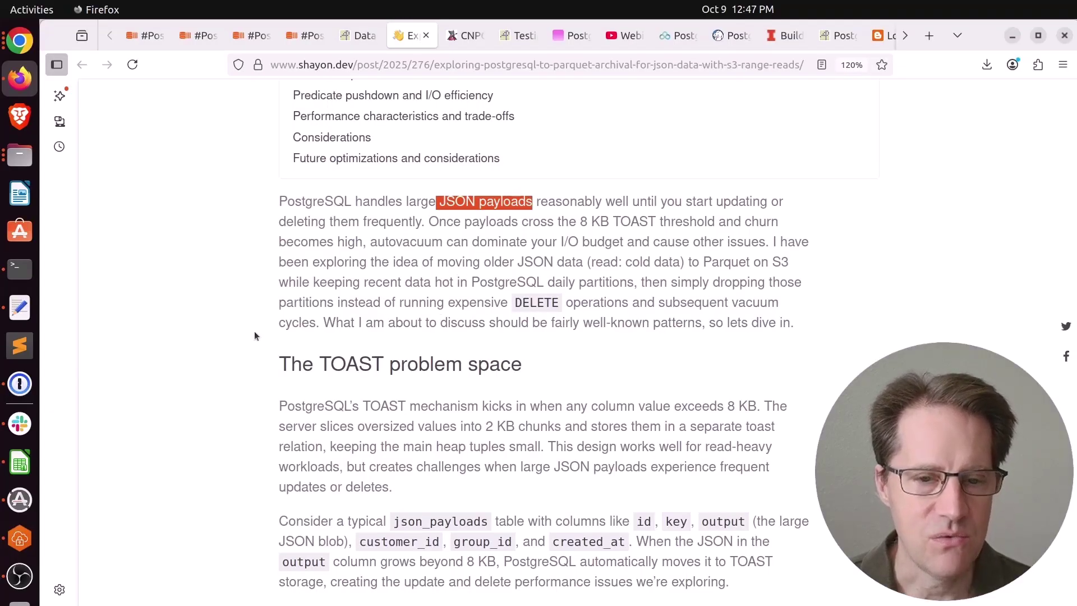
{"action": "scroll", "coordinate": [215, 402], "scroll_direction": "down", "scroll_amount": 3}
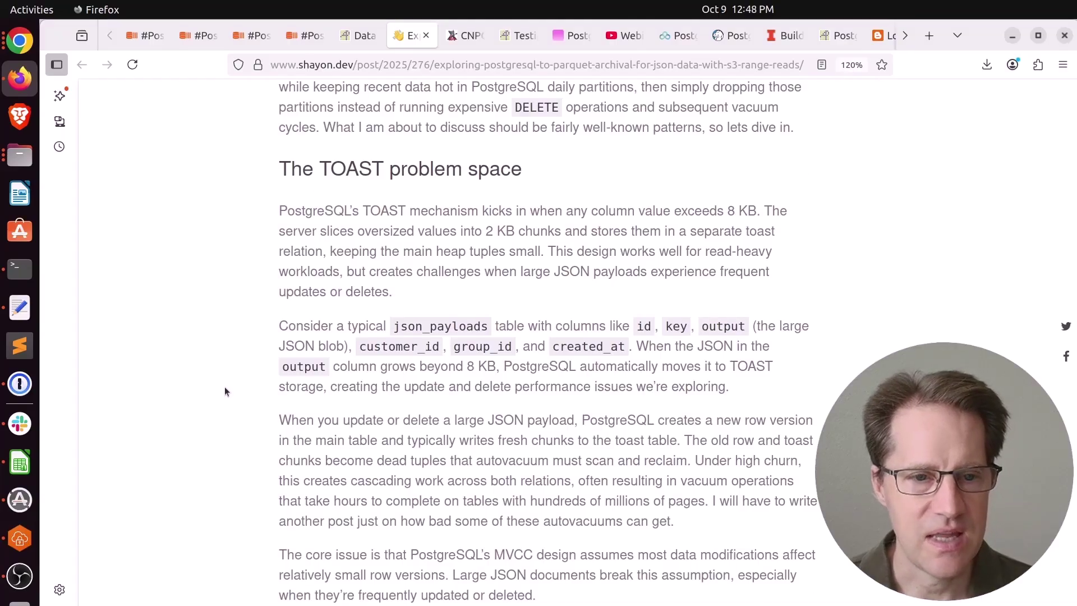
{"action": "scroll", "coordinate": [225, 389], "scroll_direction": "down", "scroll_amount": 5}
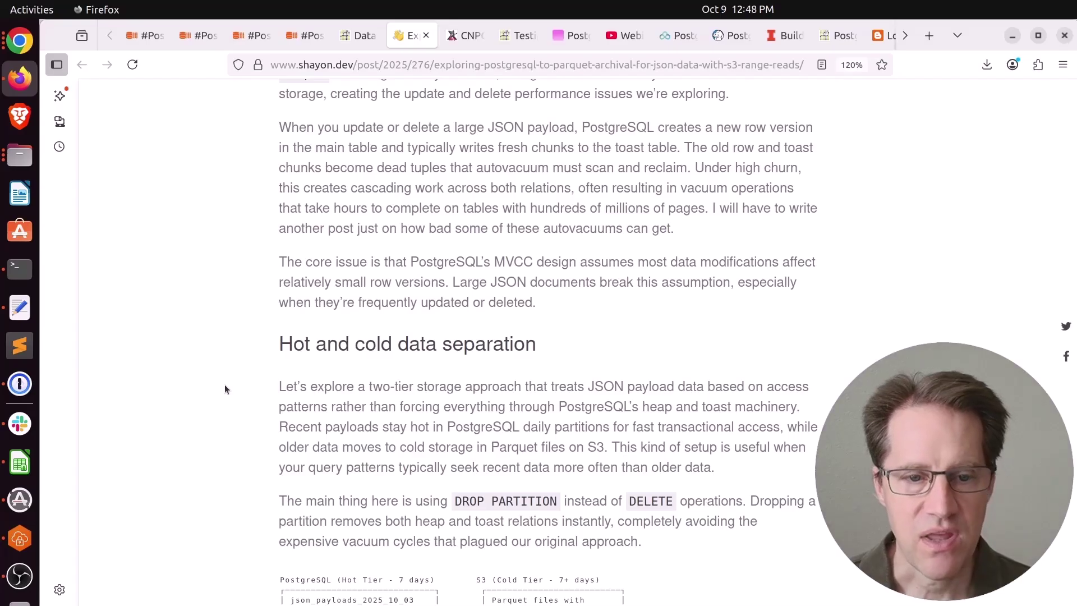
{"action": "scroll", "coordinate": [225, 389], "scroll_direction": "up", "scroll_amount": 5}
{"action": "scroll", "coordinate": [225, 389], "scroll_direction": "up", "scroll_amount": 1}
{"action": "scroll", "coordinate": [225, 389], "scroll_direction": "down", "scroll_amount": 4}
{"action": "scroll", "coordinate": [236, 361], "scroll_direction": "up", "scroll_amount": 4}
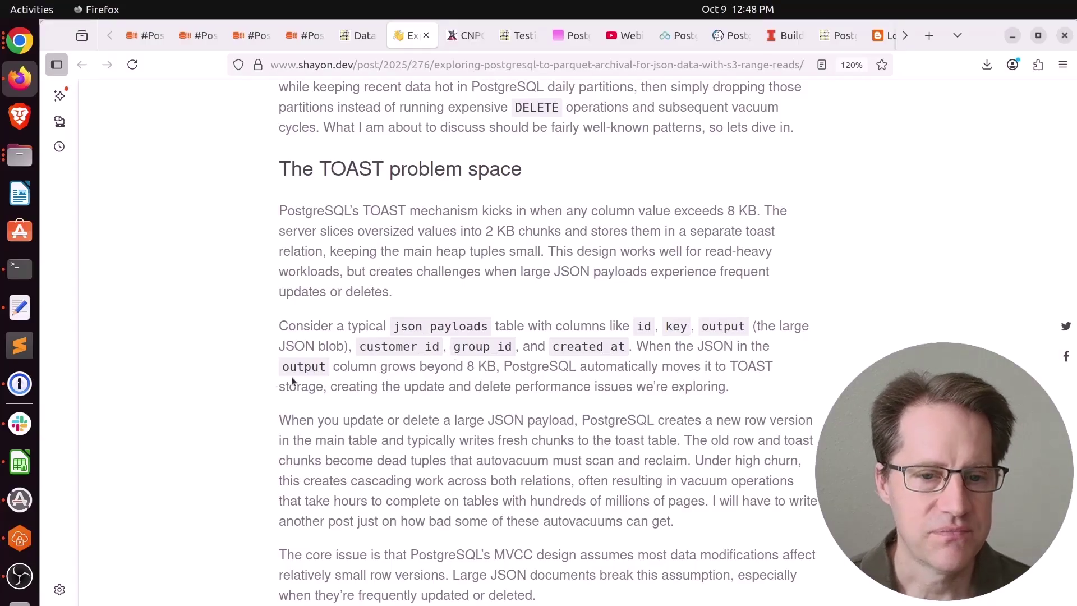
{"action": "scroll", "coordinate": [228, 411], "scroll_direction": "down", "scroll_amount": 1}
{"action": "scroll", "coordinate": [227, 411], "scroll_direction": "down", "scroll_amount": 3}
{"action": "scroll", "coordinate": [227, 412], "scroll_direction": "down", "scroll_amount": 5}
{"action": "scroll", "coordinate": [234, 407], "scroll_direction": "down", "scroll_amount": 2}
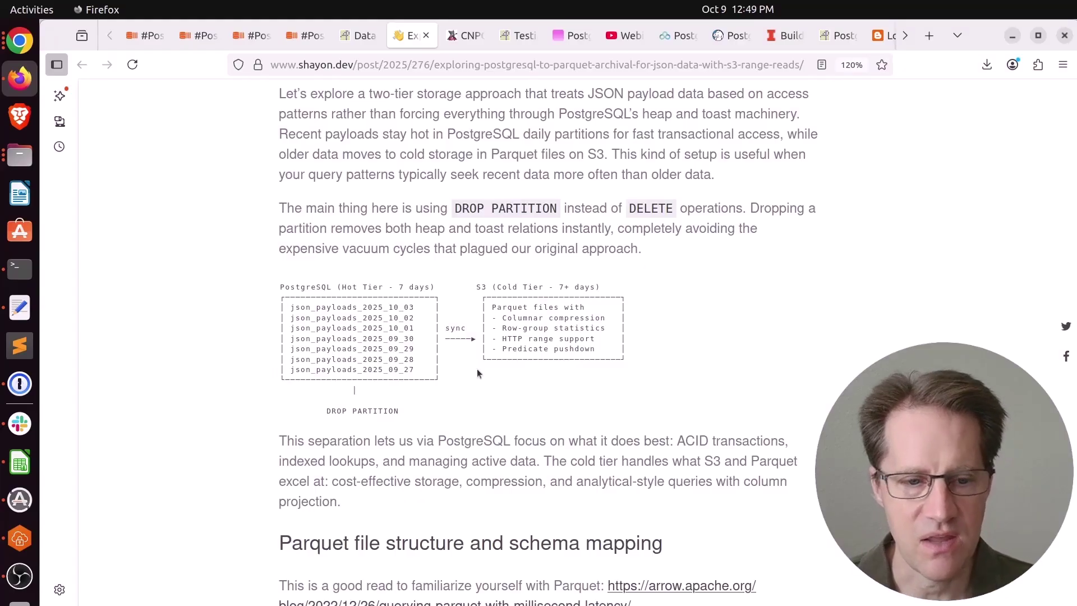
{"action": "scroll", "coordinate": [208, 446], "scroll_direction": "down", "scroll_amount": 5}
{"action": "scroll", "coordinate": [211, 442], "scroll_direction": "down", "scroll_amount": 2}
{"action": "scroll", "coordinate": [211, 441], "scroll_direction": "down", "scroll_amount": 3}
{"action": "scroll", "coordinate": [212, 441], "scroll_direction": "down", "scroll_amount": 5}
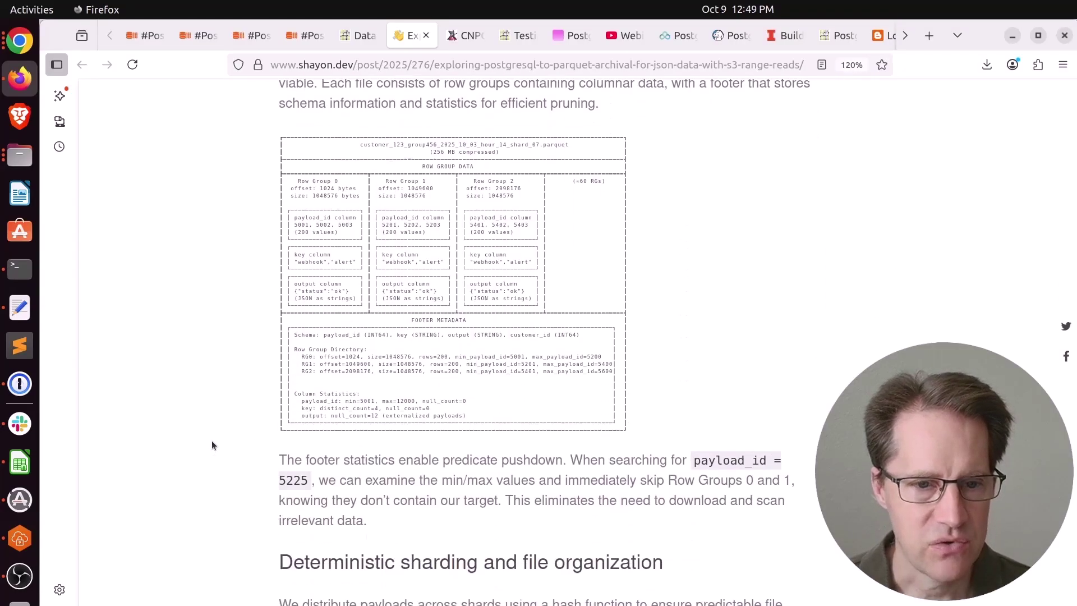
{"action": "scroll", "coordinate": [213, 442], "scroll_direction": "down", "scroll_amount": 2}
{"action": "scroll", "coordinate": [212, 442], "scroll_direction": "down", "scroll_amount": 4}
{"action": "scroll", "coordinate": [213, 442], "scroll_direction": "down", "scroll_amount": 1}
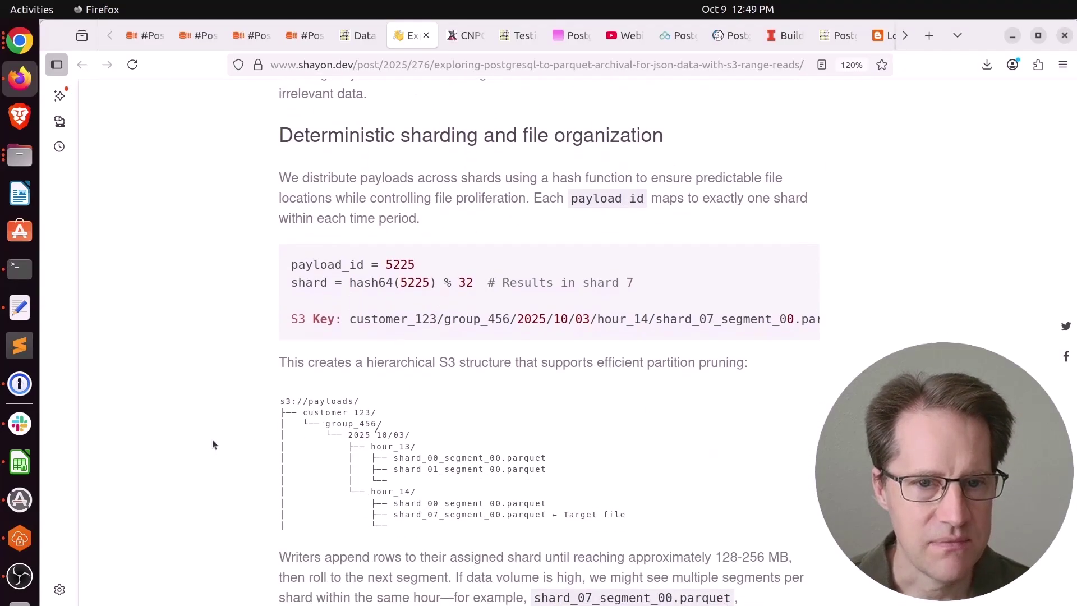
{"action": "scroll", "coordinate": [212, 439], "scroll_direction": "down", "scroll_amount": 3}
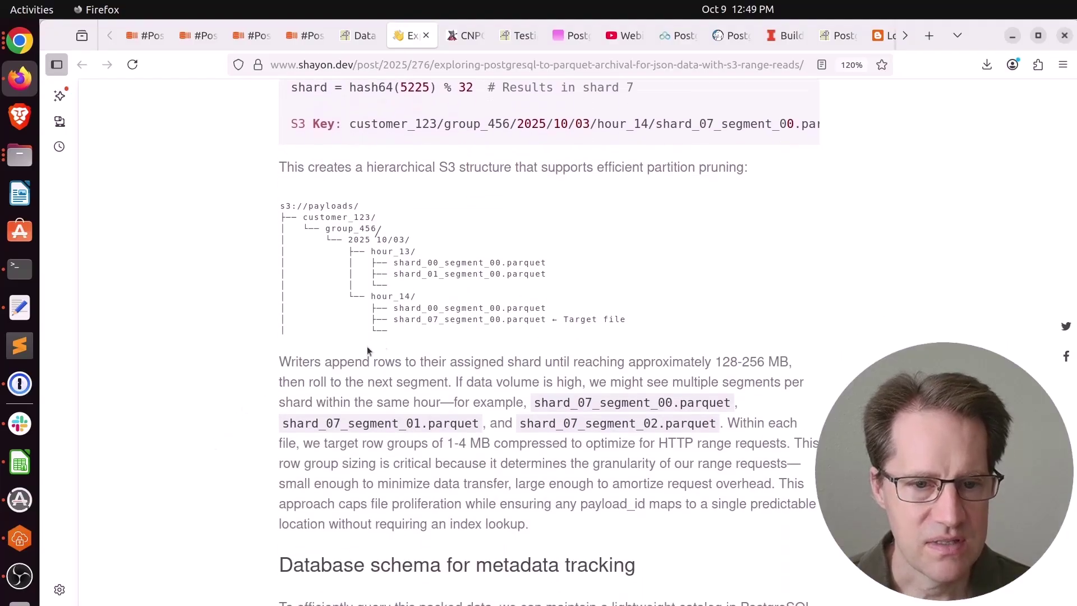
{"action": "scroll", "coordinate": [203, 408], "scroll_direction": "down", "scroll_amount": 3}
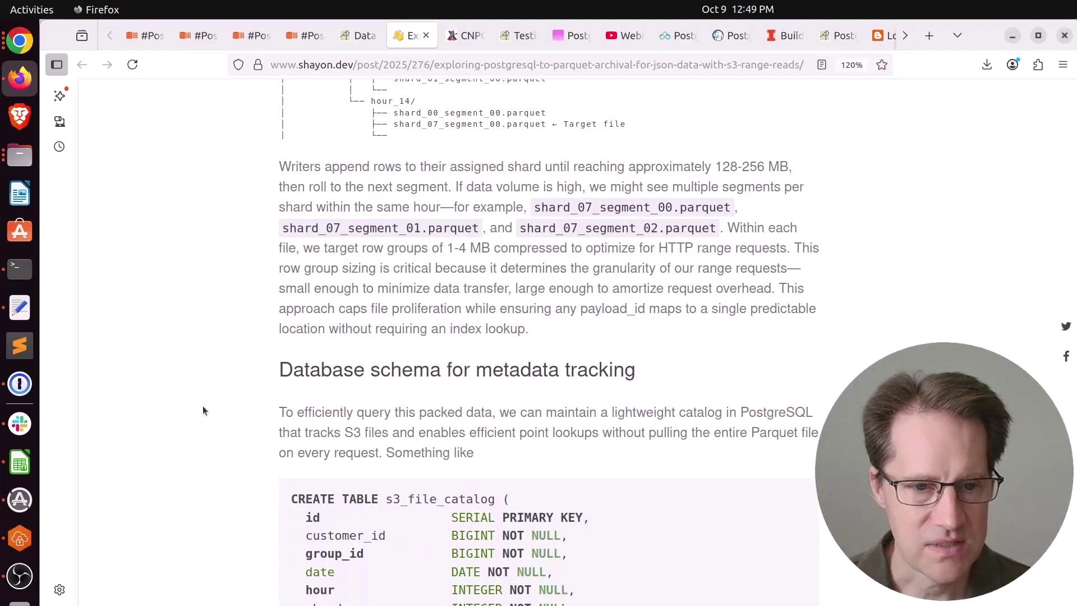
{"action": "scroll", "coordinate": [203, 410], "scroll_direction": "down", "scroll_amount": 3}
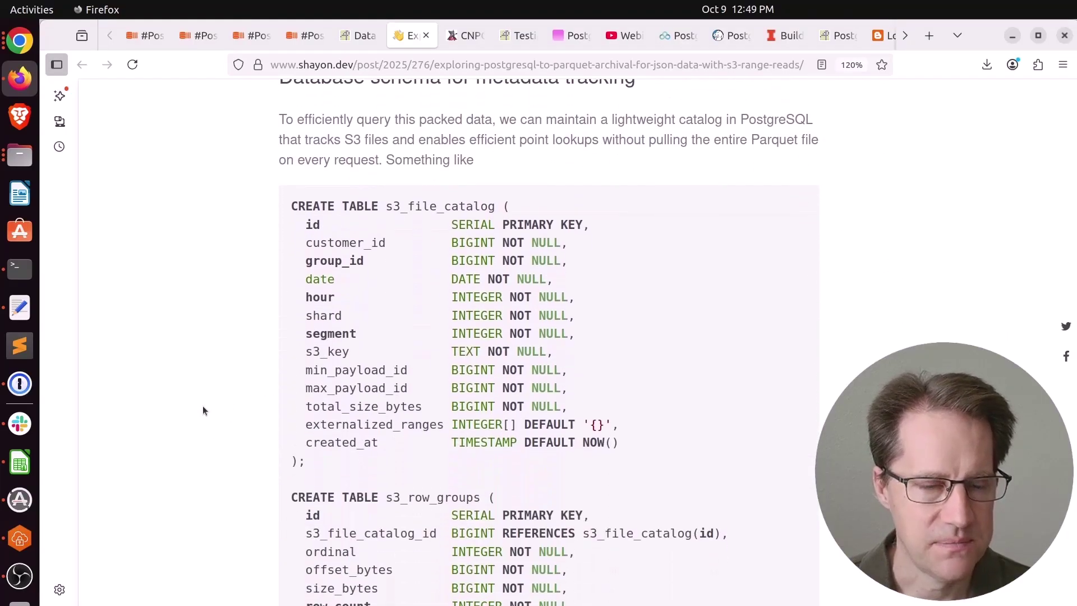
{"action": "scroll", "coordinate": [203, 410], "scroll_direction": "up", "scroll_amount": 2}
{"action": "scroll", "coordinate": [255, 390], "scroll_direction": "down", "scroll_amount": 2}
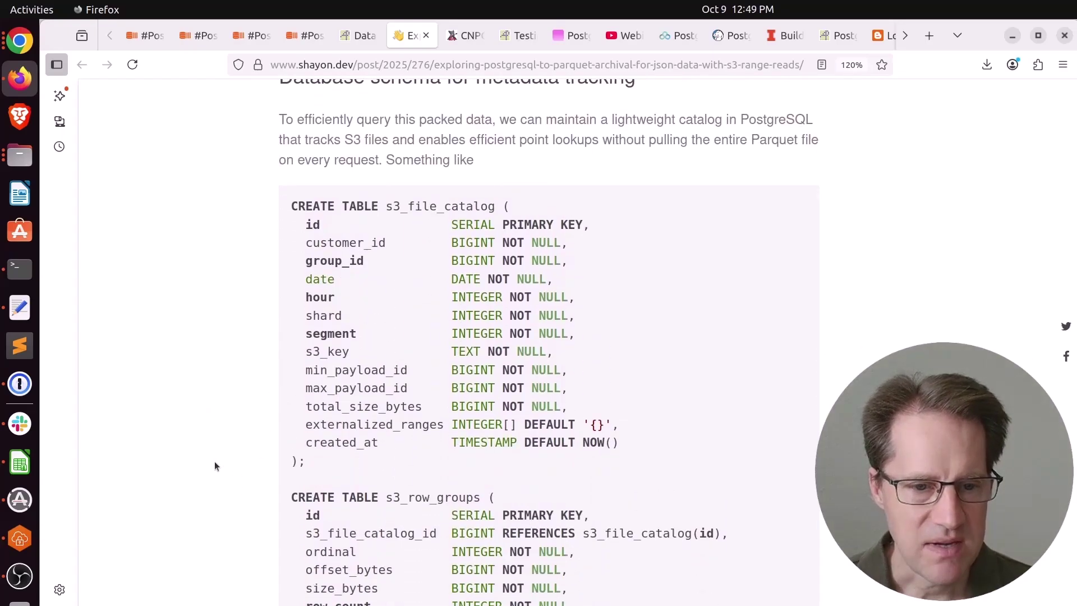
{"action": "scroll", "coordinate": [215, 466], "scroll_direction": "down", "scroll_amount": 10}
{"action": "scroll", "coordinate": [215, 465], "scroll_direction": "up", "scroll_amount": 2}
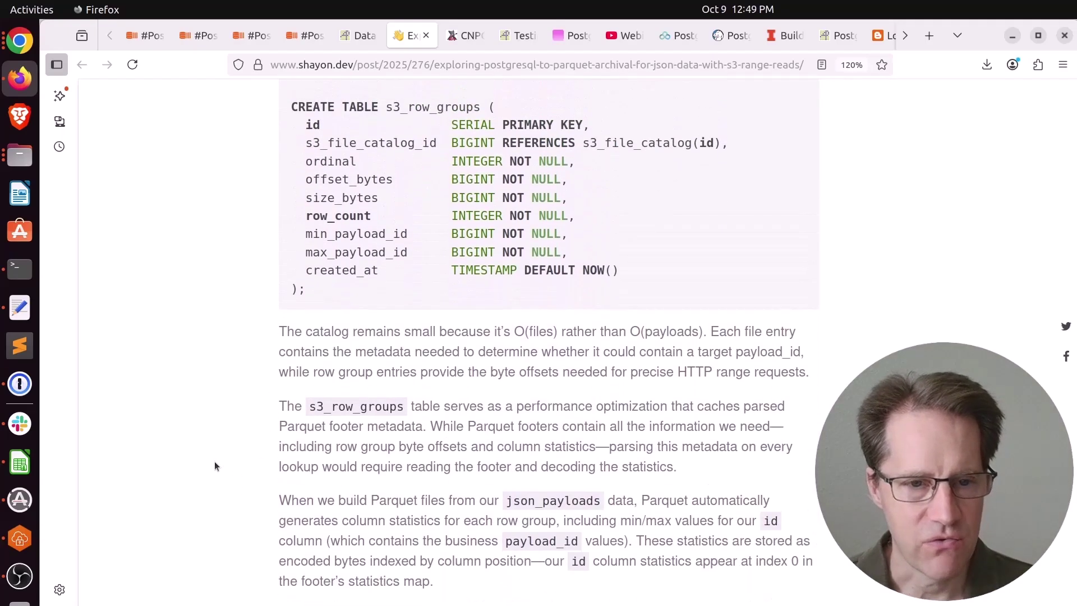
{"action": "scroll", "coordinate": [215, 466], "scroll_direction": "down", "scroll_amount": 6}
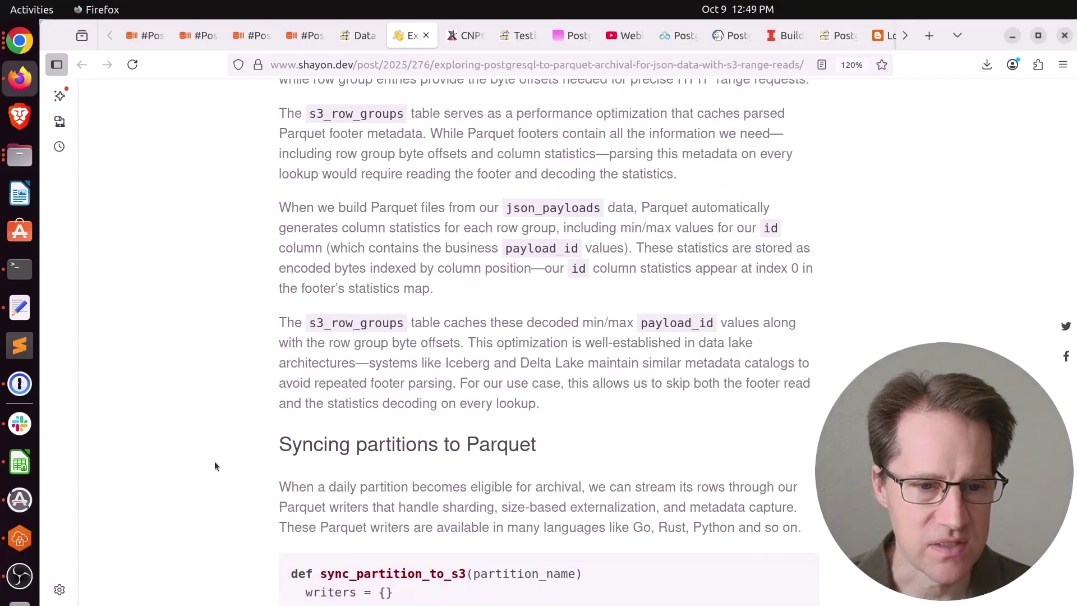
{"action": "scroll", "coordinate": [215, 465], "scroll_direction": "down", "scroll_amount": 6}
{"action": "scroll", "coordinate": [214, 466], "scroll_direction": "down", "scroll_amount": 4}
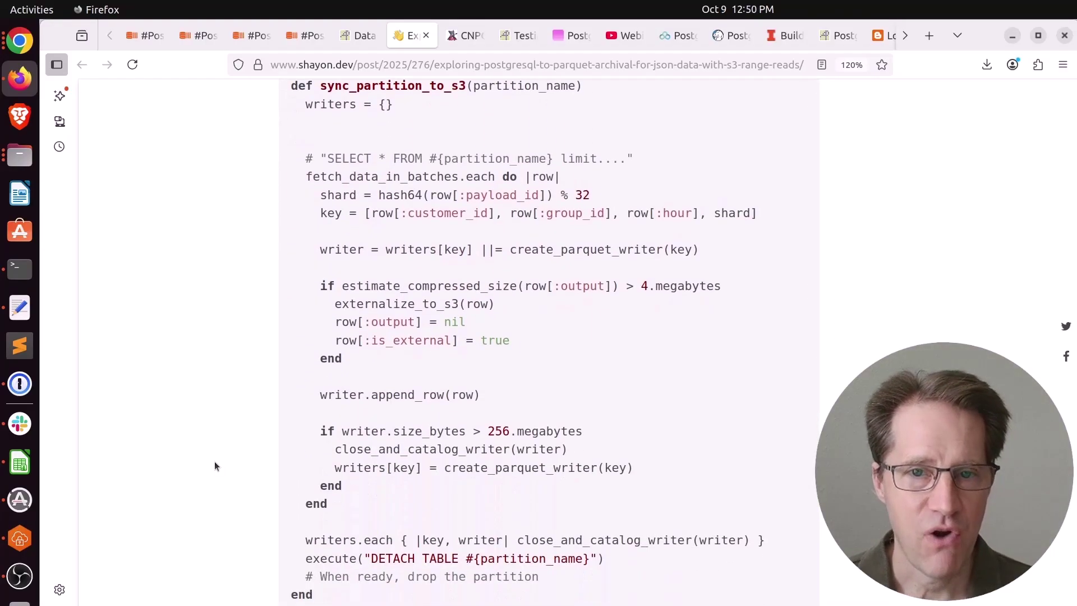
{"action": "scroll", "coordinate": [215, 466], "scroll_direction": "down", "scroll_amount": 4}
{"action": "scroll", "coordinate": [214, 466], "scroll_direction": "down", "scroll_amount": 2}
{"action": "scroll", "coordinate": [215, 466], "scroll_direction": "down", "scroll_amount": 3}
{"action": "scroll", "coordinate": [215, 465], "scroll_direction": "down", "scroll_amount": 4}
{"action": "scroll", "coordinate": [215, 466], "scroll_direction": "down", "scroll_amount": 1}
{"action": "scroll", "coordinate": [215, 462], "scroll_direction": "down", "scroll_amount": 5}
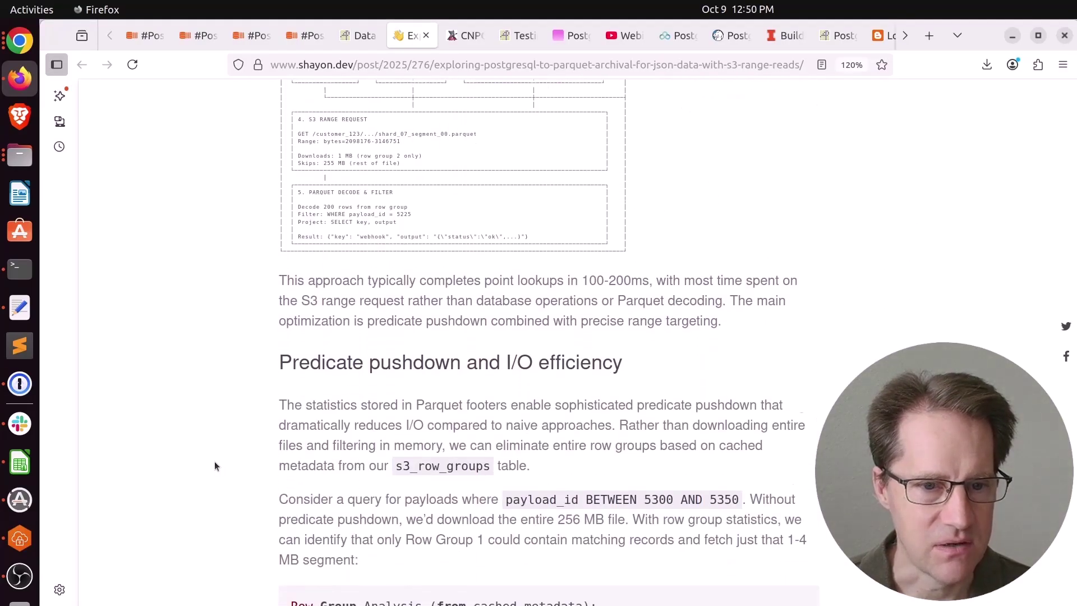
{"action": "scroll", "coordinate": [215, 463], "scroll_direction": "down", "scroll_amount": 10}
{"action": "scroll", "coordinate": [215, 463], "scroll_direction": "down", "scroll_amount": 2}
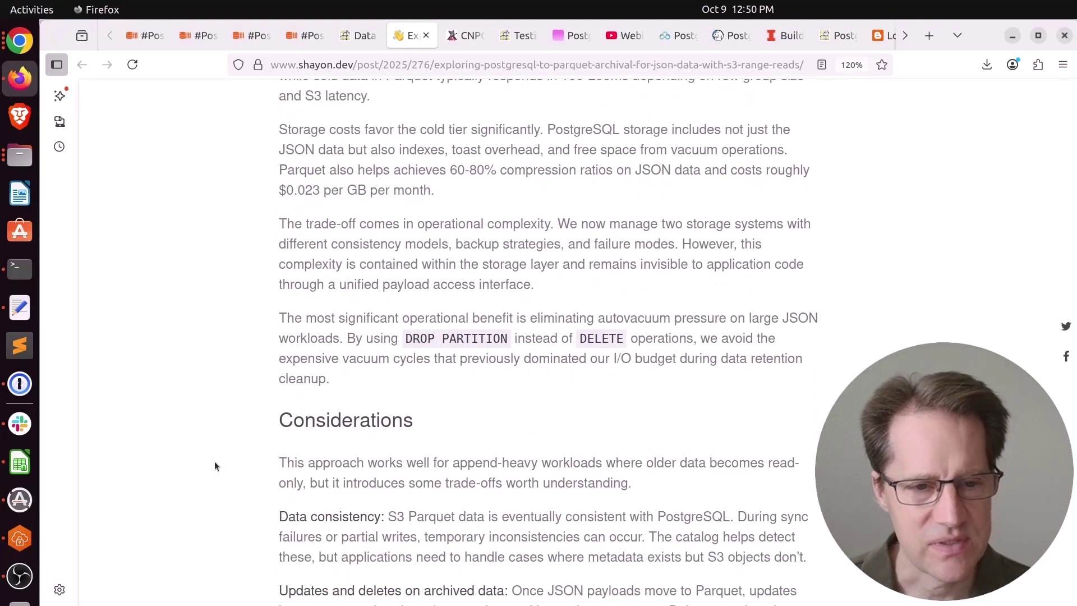
{"action": "scroll", "coordinate": [215, 465], "scroll_direction": "down", "scroll_amount": 3}
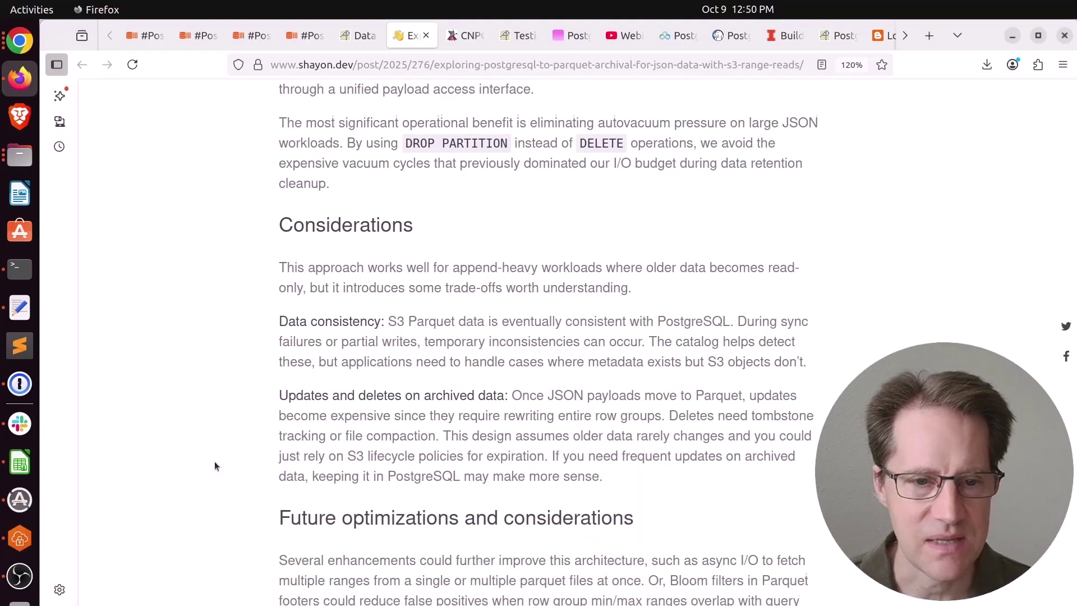
{"action": "scroll", "coordinate": [215, 465], "scroll_direction": "down", "scroll_amount": 2}
{"action": "scroll", "coordinate": [215, 466], "scroll_direction": "down", "scroll_amount": 3}
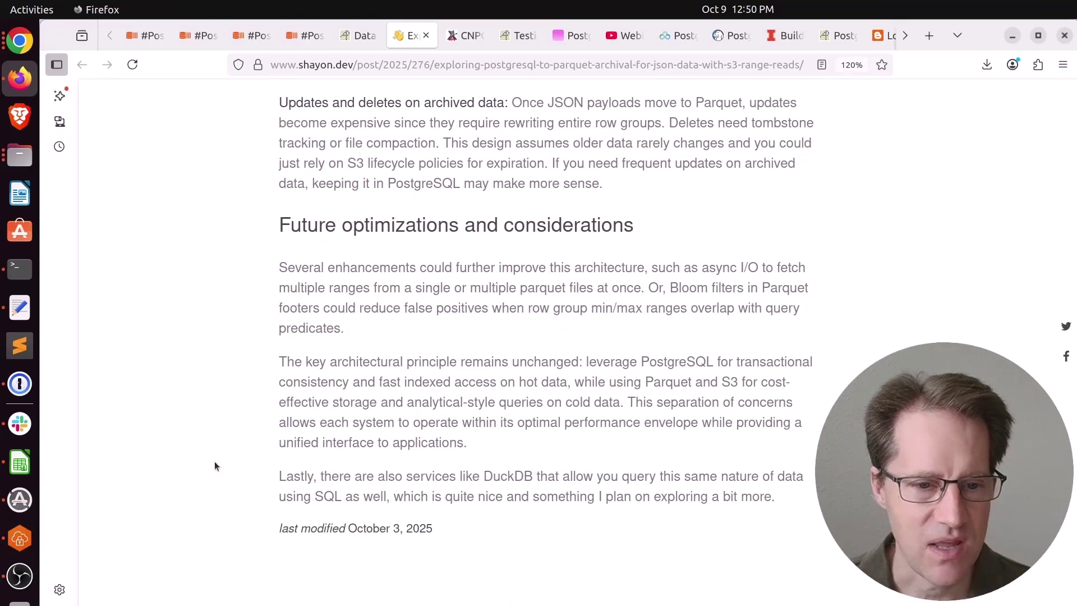
{"action": "scroll", "coordinate": [214, 462], "scroll_direction": "up", "scroll_amount": 2}
{"action": "scroll", "coordinate": [230, 446], "scroll_direction": "down", "scroll_amount": 2}
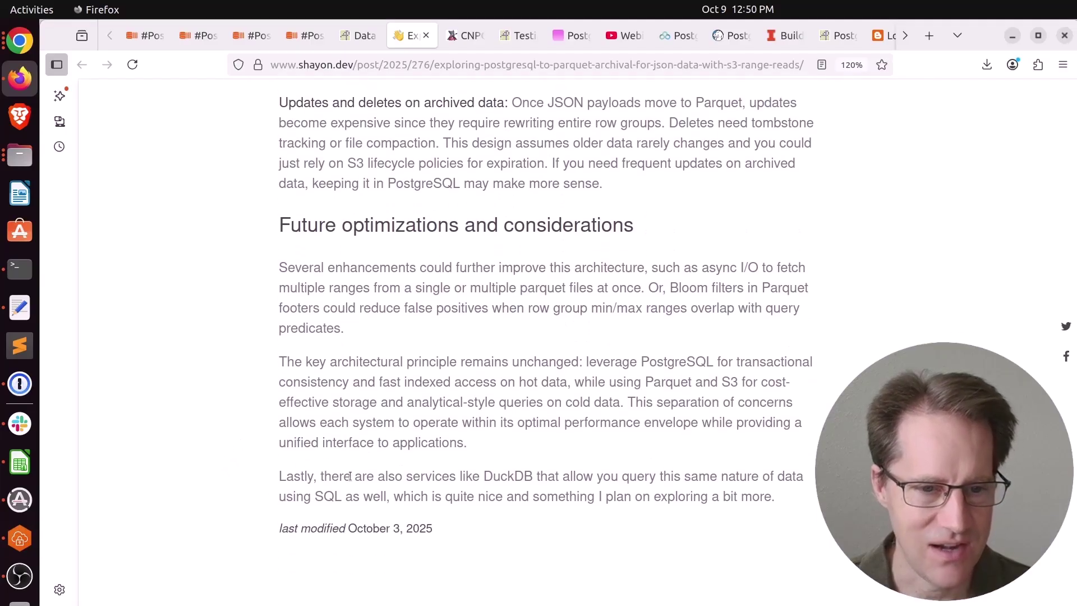
Highlight the Parquet post's closing sentence about DuckDB querying the data with SQL.
{"action": "mouse_move", "coordinate": [320, 476]}
{"action": "left_mouse_down"}
{"action": "mouse_move", "coordinate": [539, 477]}
{"action": "mouse_move", "coordinate": [364, 496]}
{"action": "mouse_move", "coordinate": [387, 497]}
{"action": "left_mouse_up"}
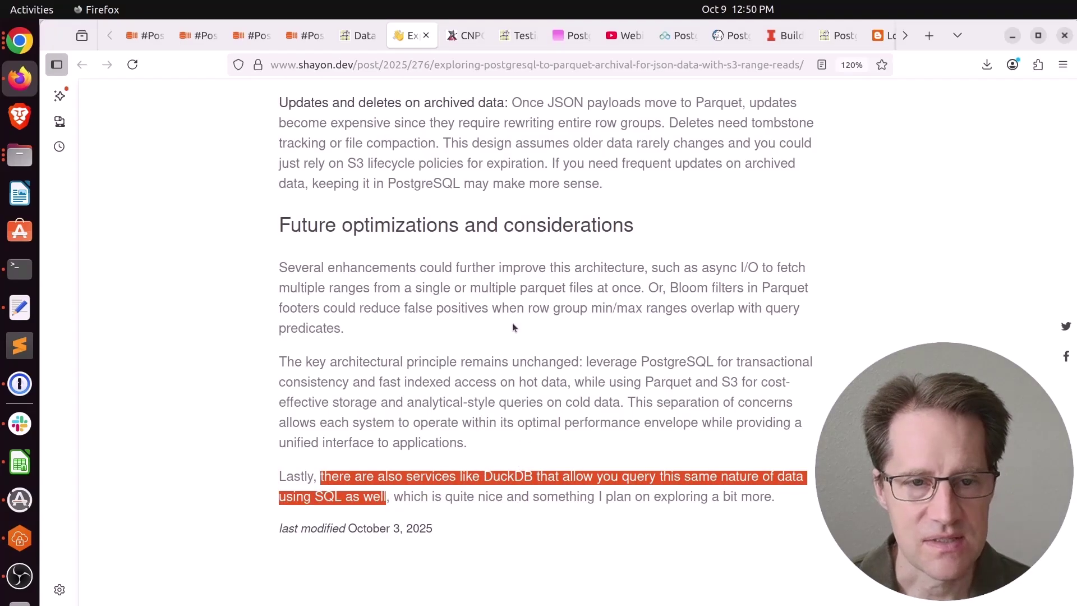
Bring up the CNPG Recipe 22 article on gabrielebartolini.it.
{"action": "left_click", "coordinate": [468, 38]}
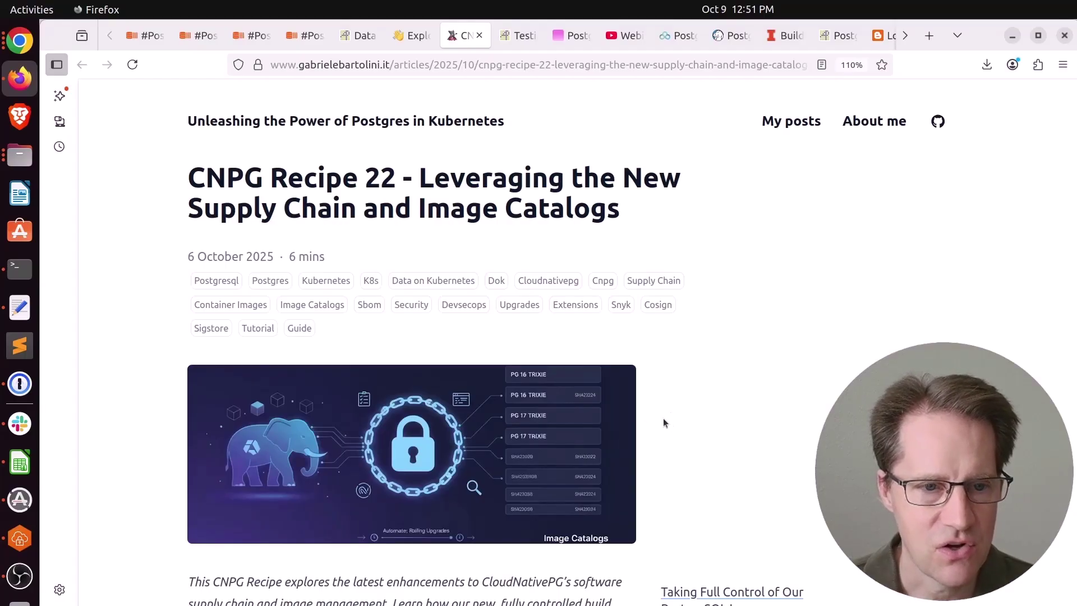
{"action": "scroll", "coordinate": [664, 423], "scroll_direction": "down", "scroll_amount": 4}
{"action": "scroll", "coordinate": [663, 421], "scroll_direction": "down", "scroll_amount": 2}
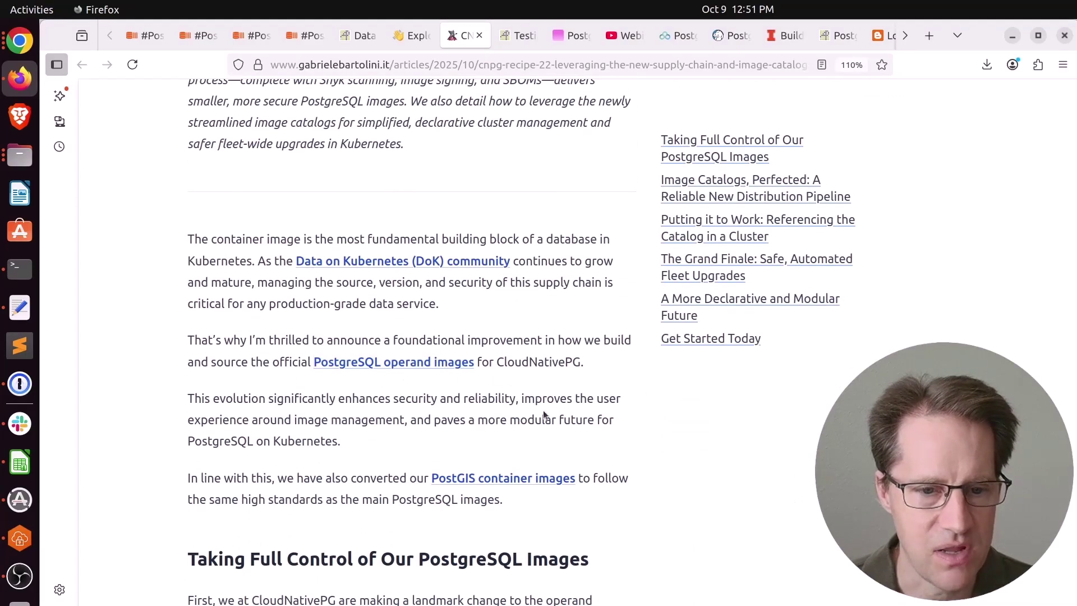
{"action": "scroll", "coordinate": [600, 420], "scroll_direction": "down", "scroll_amount": 4}
{"action": "scroll", "coordinate": [600, 422], "scroll_direction": "down", "scroll_amount": 3}
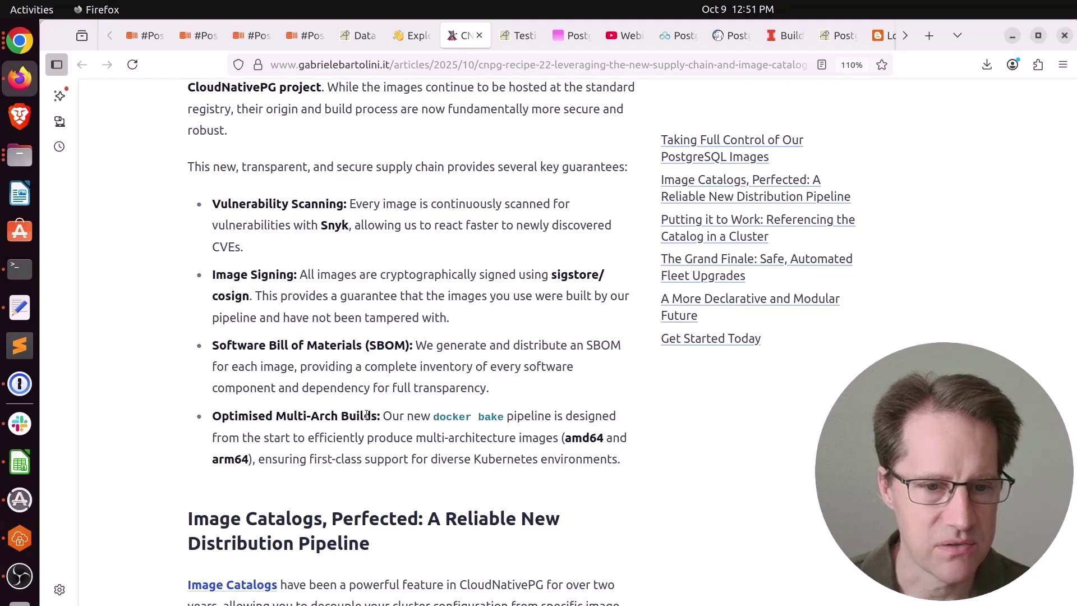
{"action": "scroll", "coordinate": [368, 415], "scroll_direction": "down", "scroll_amount": 5}
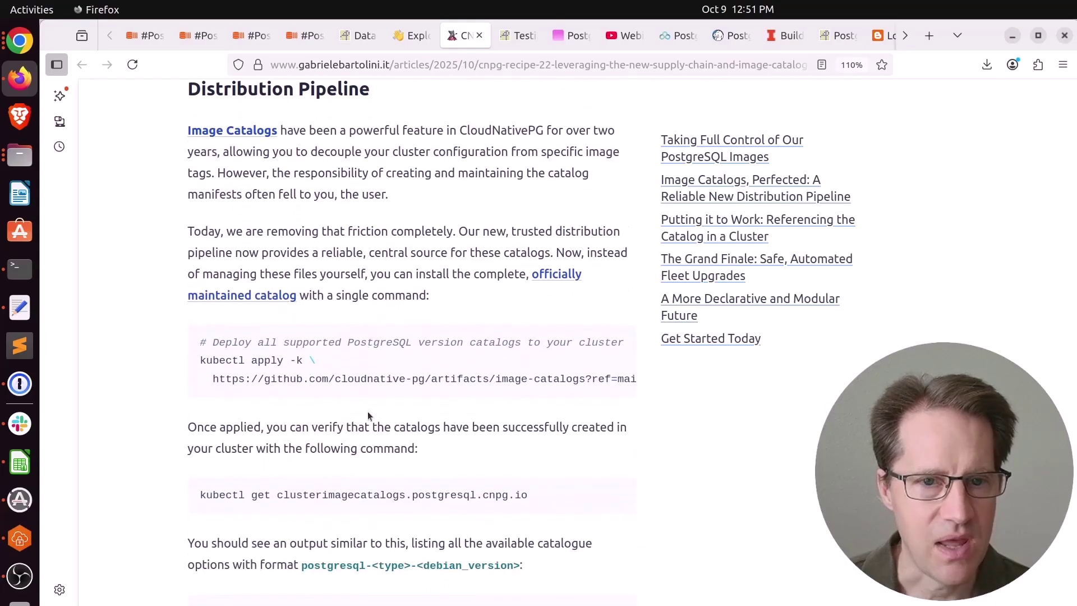
{"action": "scroll", "coordinate": [368, 415], "scroll_direction": "down", "scroll_amount": 4}
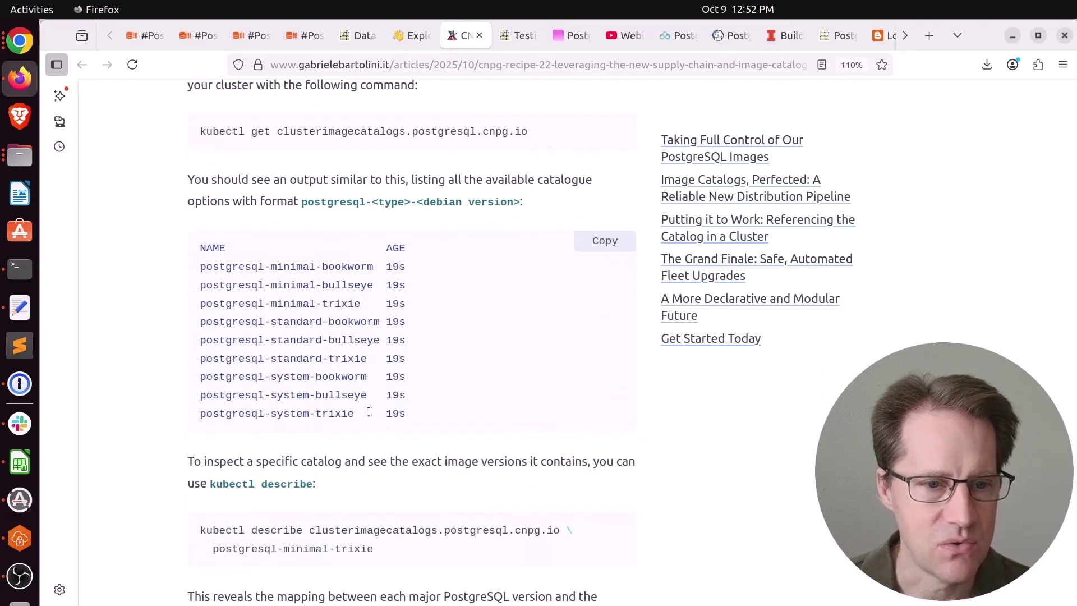
{"action": "scroll", "coordinate": [369, 411], "scroll_direction": "down", "scroll_amount": 3}
{"action": "scroll", "coordinate": [369, 411], "scroll_direction": "down", "scroll_amount": 3}
{"action": "scroll", "coordinate": [368, 412], "scroll_direction": "down", "scroll_amount": 3}
{"action": "scroll", "coordinate": [369, 411], "scroll_direction": "down", "scroll_amount": 1}
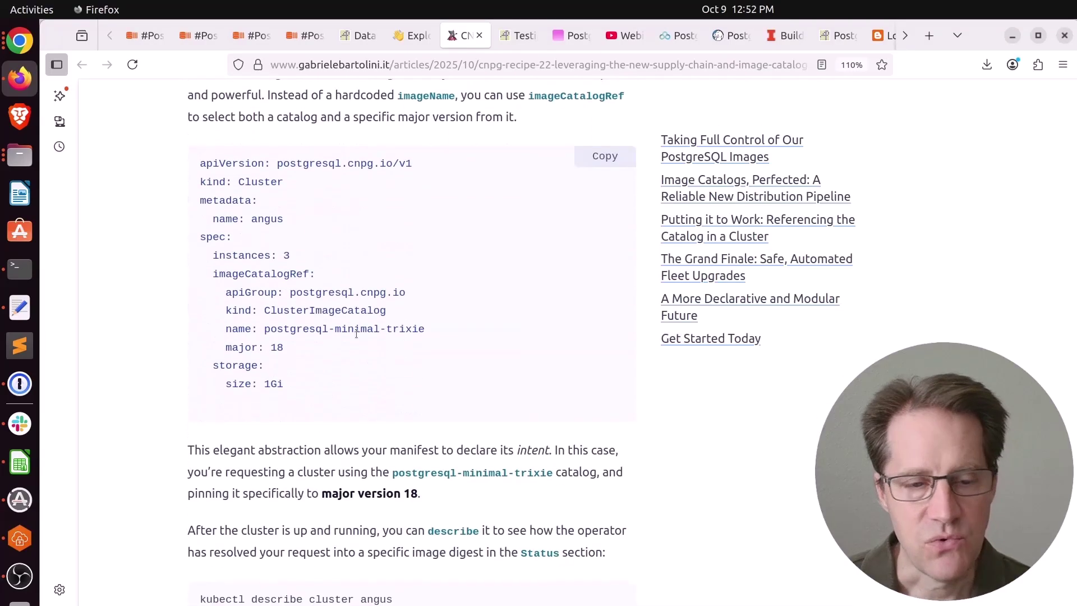
{"action": "scroll", "coordinate": [357, 333], "scroll_direction": "down", "scroll_amount": 5}
{"action": "scroll", "coordinate": [356, 334], "scroll_direction": "down", "scroll_amount": 4}
{"action": "scroll", "coordinate": [357, 333], "scroll_direction": "down", "scroll_amount": 5}
{"action": "scroll", "coordinate": [362, 311], "scroll_direction": "down", "scroll_amount": 5}
{"action": "scroll", "coordinate": [369, 296], "scroll_direction": "down", "scroll_amount": 4}
In the CloudNativePG durability post, highlight the 0% required-durability result and 'preferred data durability mode'.
{"action": "left_click", "coordinate": [518, 36]}
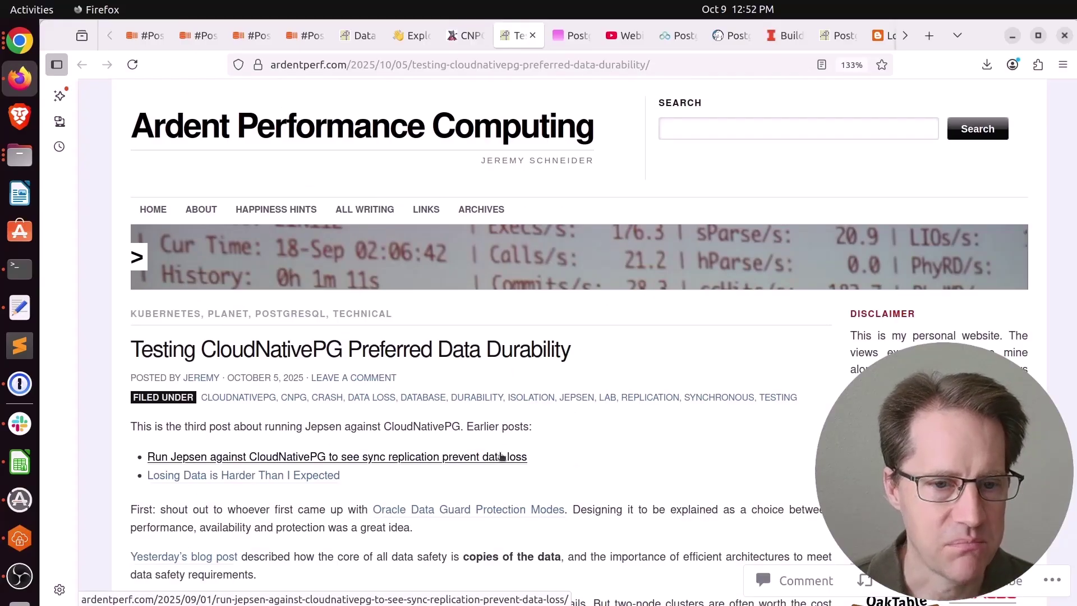
{"action": "scroll", "coordinate": [550, 443], "scroll_direction": "down", "scroll_amount": 3}
{"action": "scroll", "coordinate": [551, 448], "scroll_direction": "down", "scroll_amount": 1}
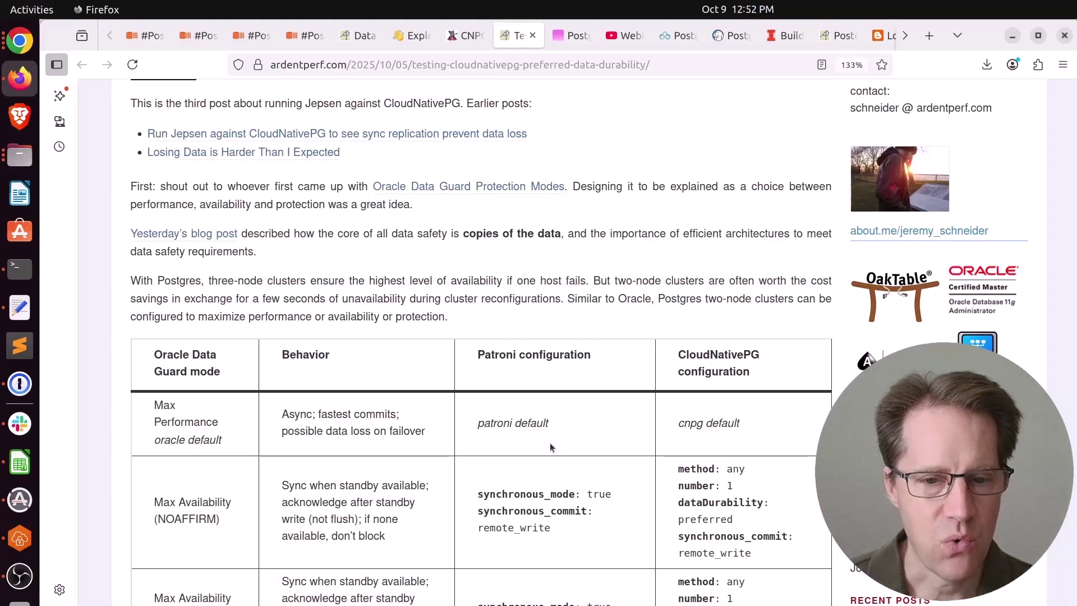
{"action": "scroll", "coordinate": [550, 447], "scroll_direction": "down", "scroll_amount": 5}
{"action": "scroll", "coordinate": [551, 447], "scroll_direction": "down", "scroll_amount": 2}
{"action": "scroll", "coordinate": [550, 447], "scroll_direction": "down", "scroll_amount": 1}
{"action": "scroll", "coordinate": [550, 447], "scroll_direction": "down", "scroll_amount": 1}
{"action": "scroll", "coordinate": [551, 445], "scroll_direction": "down", "scroll_amount": 1}
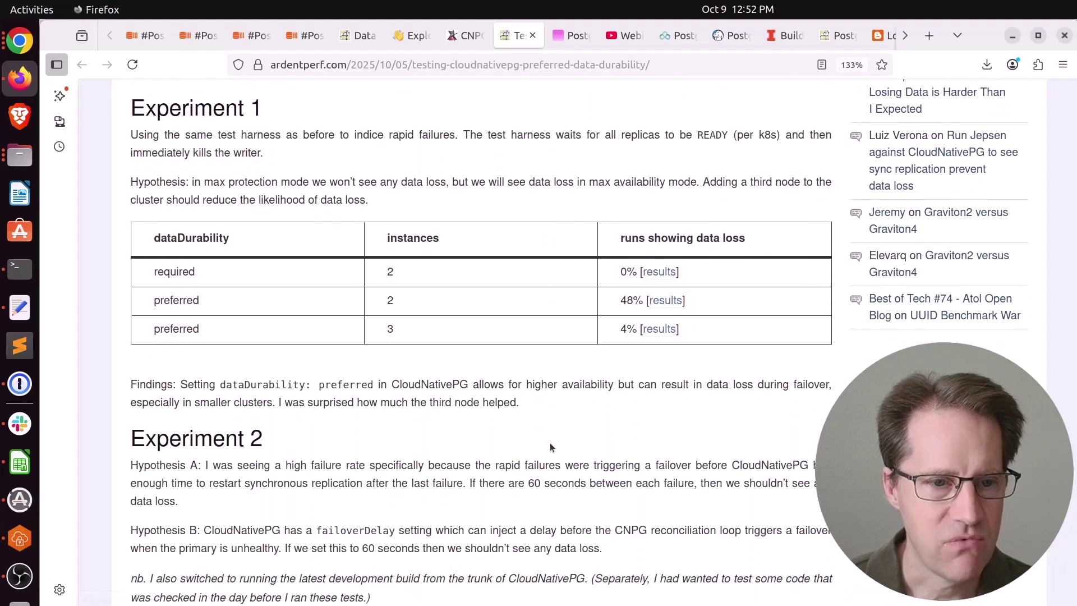
{"action": "scroll", "coordinate": [615, 424], "scroll_direction": "down", "scroll_amount": 2}
{"action": "scroll", "coordinate": [615, 418], "scroll_direction": "up", "scroll_amount": 4}
{"action": "scroll", "coordinate": [617, 415], "scroll_direction": "down", "scroll_amount": 5}
{"action": "scroll", "coordinate": [616, 414], "scroll_direction": "down", "scroll_amount": 1}
{"action": "scroll", "coordinate": [617, 418], "scroll_direction": "up", "scroll_amount": 4}
{"action": "scroll", "coordinate": [617, 417], "scroll_direction": "down", "scroll_amount": 1}
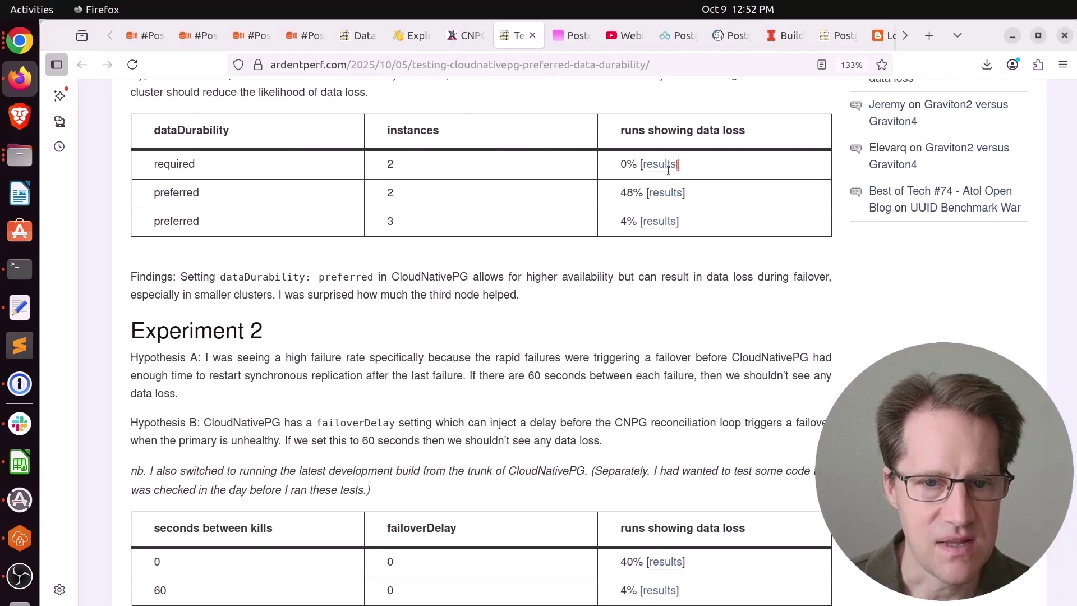
{"action": "left_click_drag", "start_coordinate": [724, 165], "coordinate": [619, 166]}
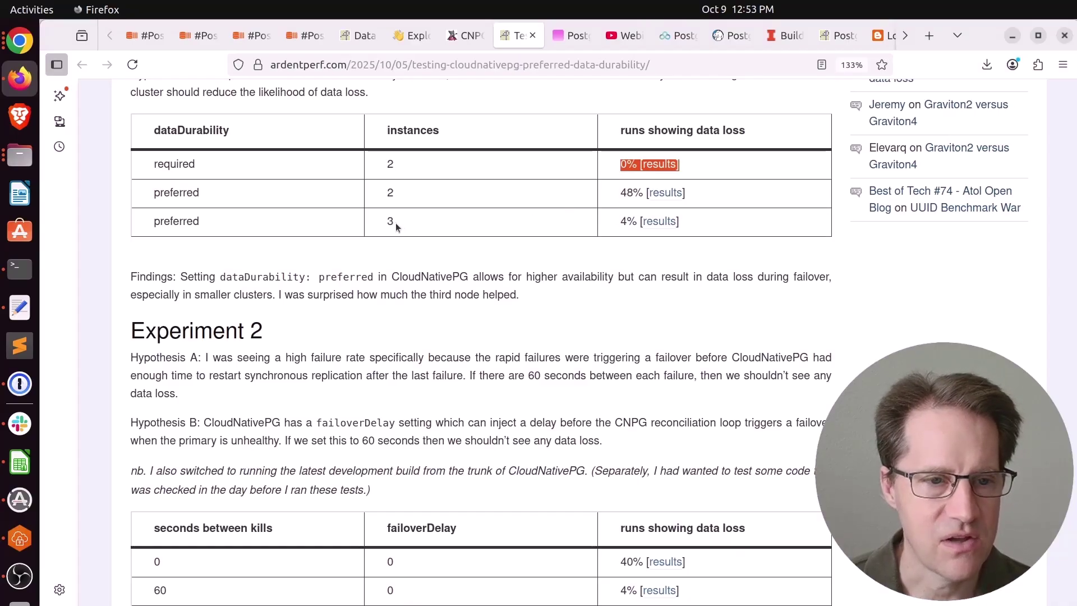
{"action": "scroll", "coordinate": [510, 375], "scroll_direction": "down", "scroll_amount": 3}
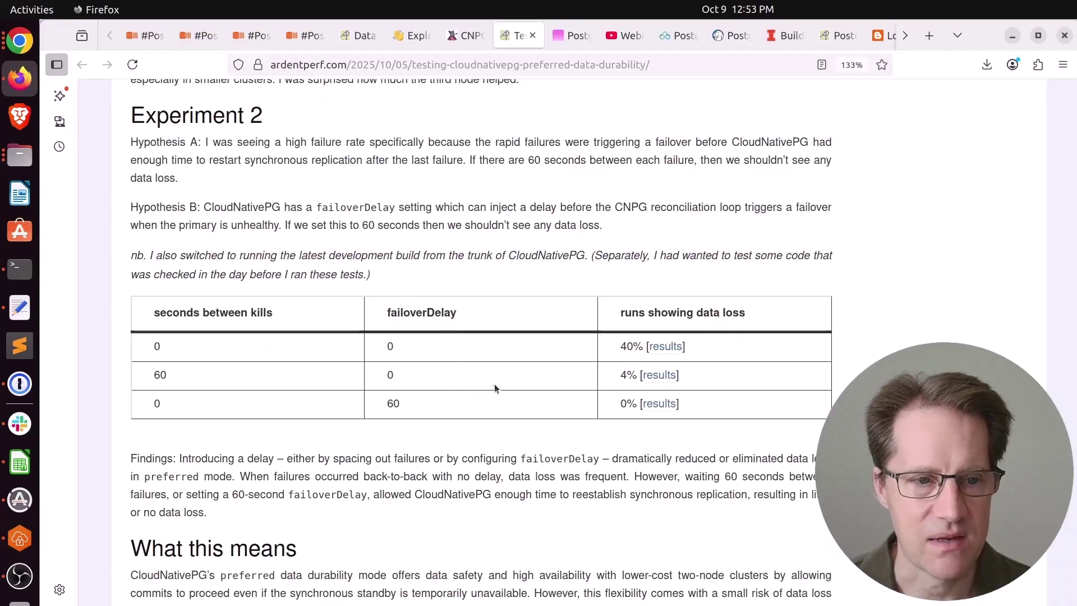
{"action": "scroll", "coordinate": [499, 386], "scroll_direction": "down", "scroll_amount": 5}
{"action": "scroll", "coordinate": [500, 384], "scroll_direction": "up", "scroll_amount": 4}
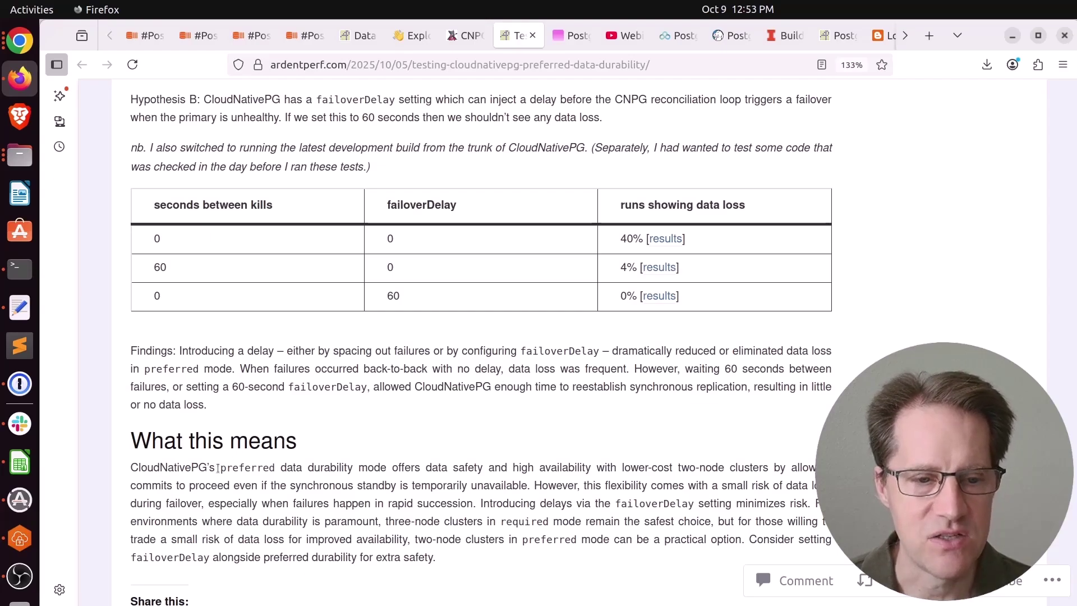
{"action": "left_click_drag", "start_coordinate": [222, 468], "coordinate": [385, 468]}
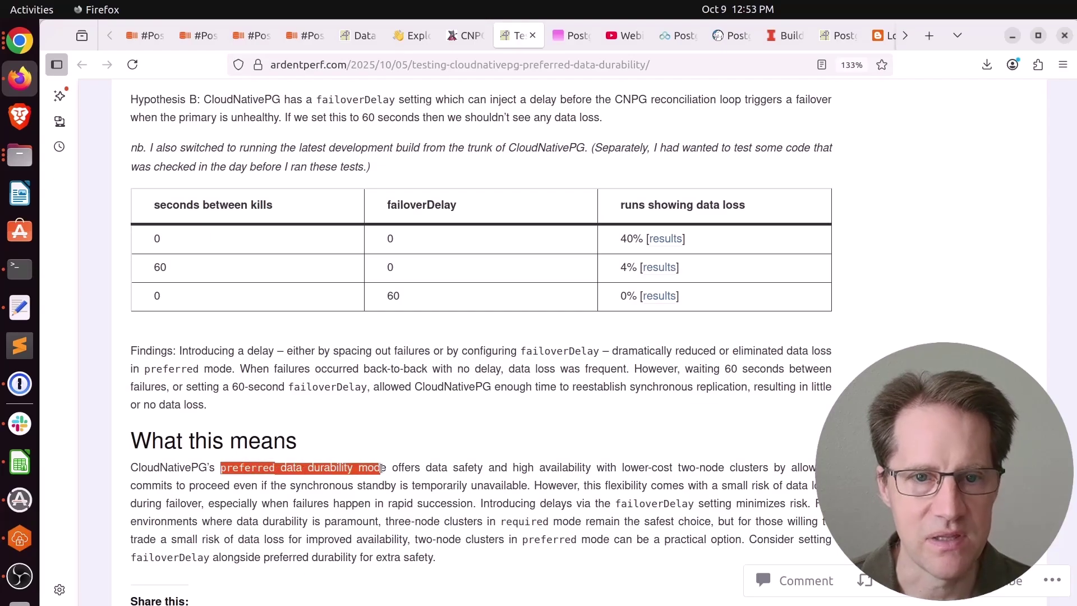
{"action": "key", "text": "ctrl+Tab"}
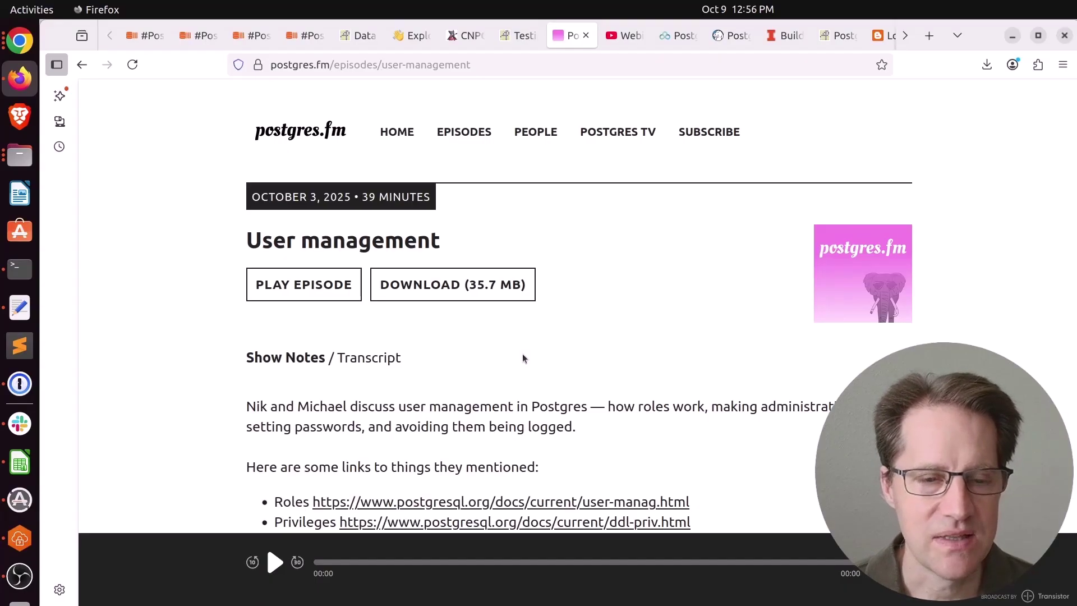
{"action": "scroll", "coordinate": [419, 320], "scroll_direction": "down", "scroll_amount": 4}
{"action": "scroll", "coordinate": [421, 342], "scroll_direction": "down", "scroll_amount": 5}
{"action": "scroll", "coordinate": [420, 341], "scroll_direction": "down", "scroll_amount": 4}
Switch to the pganalyze 'Hands on Postgres 18' YouTube webinar.
{"action": "left_click", "coordinate": [628, 36]}
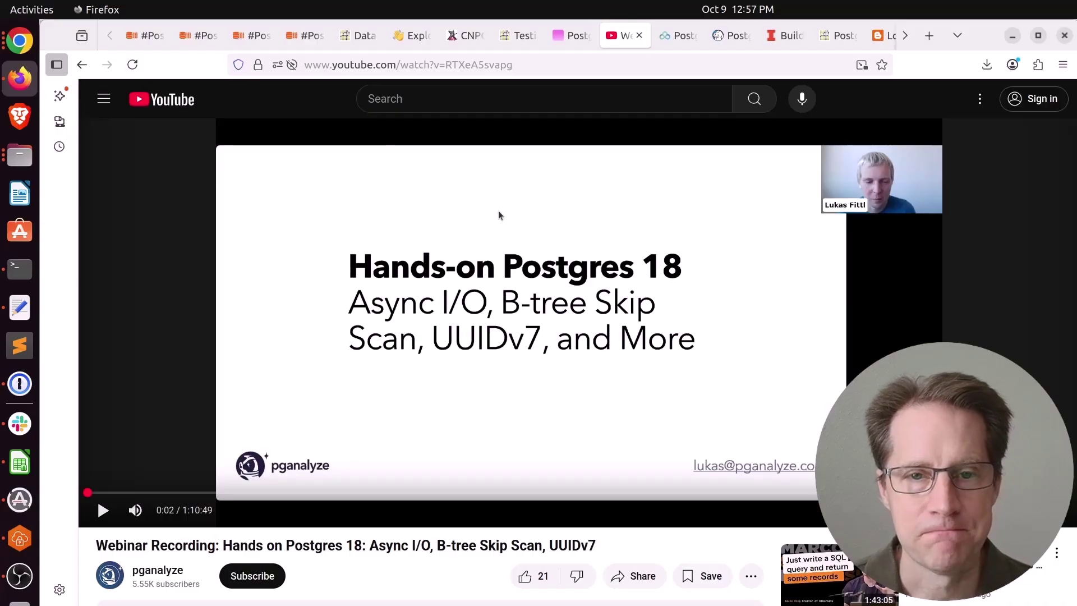
{"action": "key", "text": "ctrl+9"}
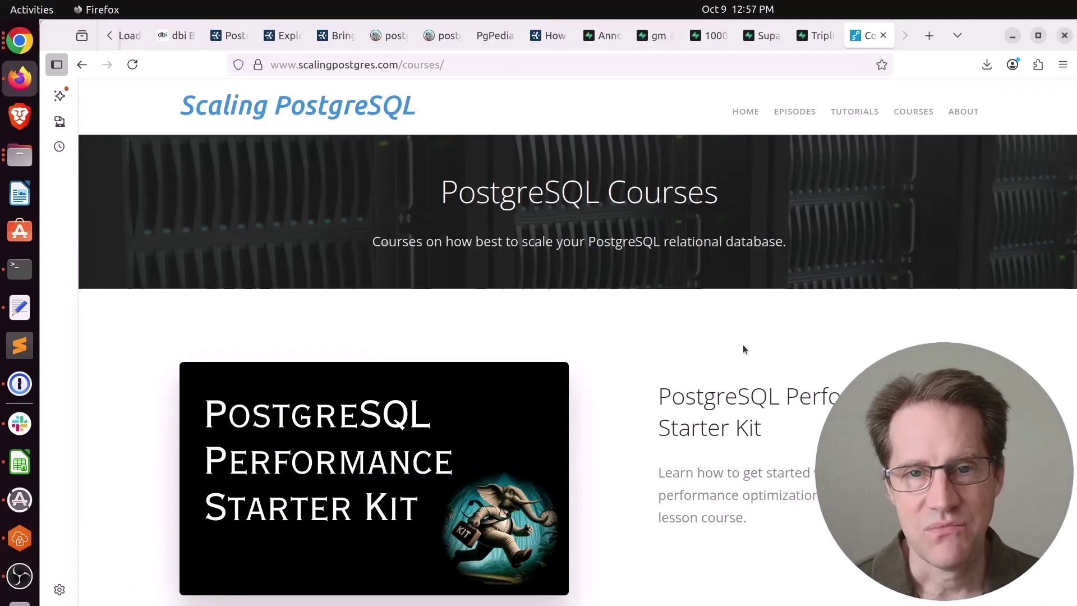